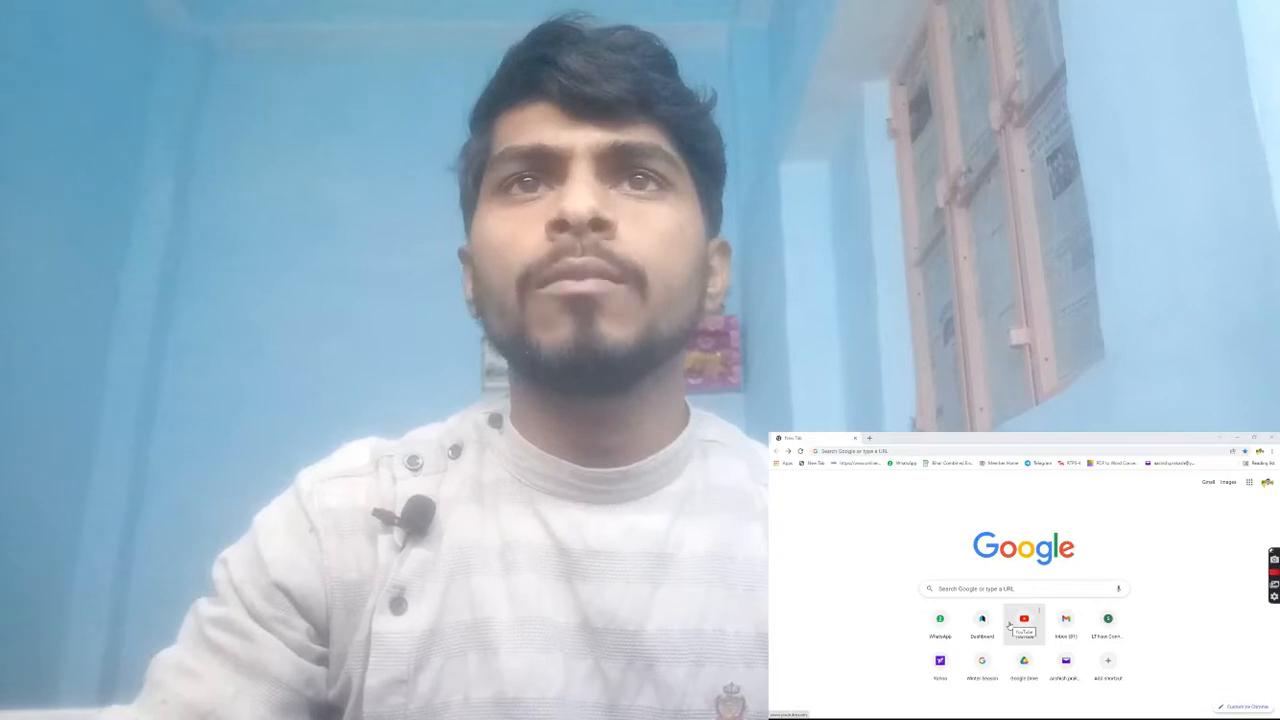
Run a Google search for 'rtps2'.
click(975, 588)
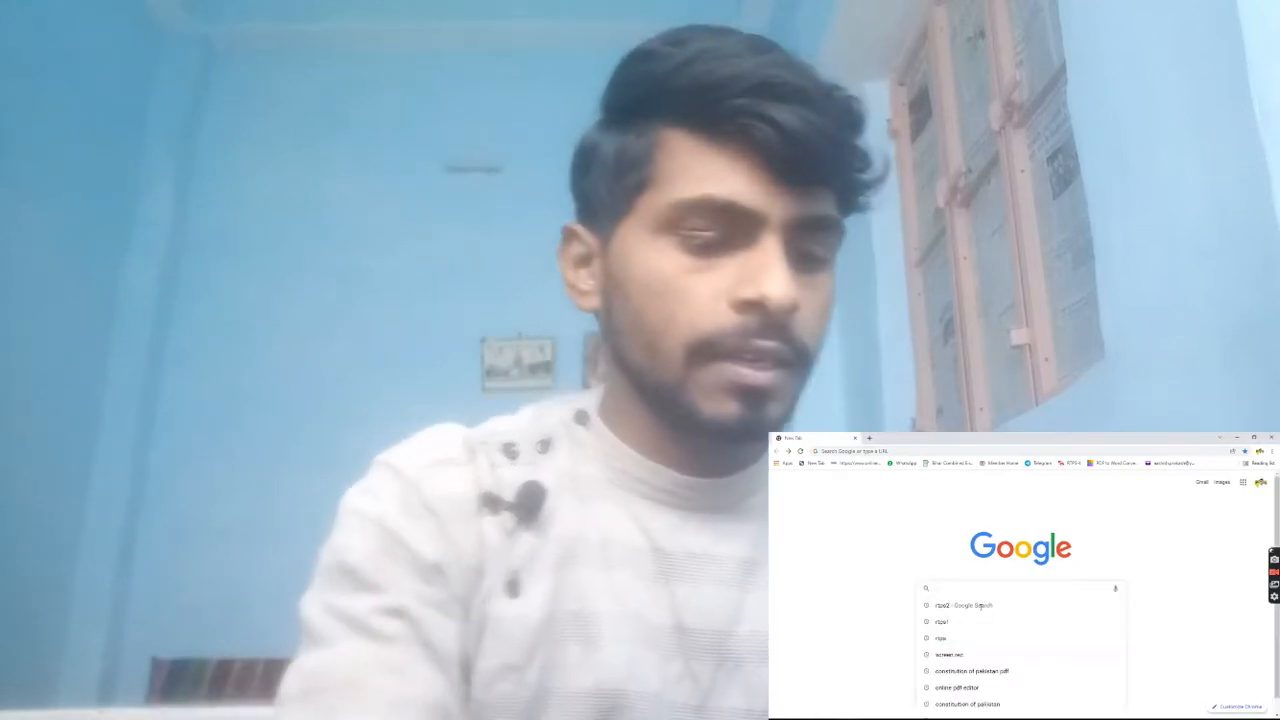
text(rt)
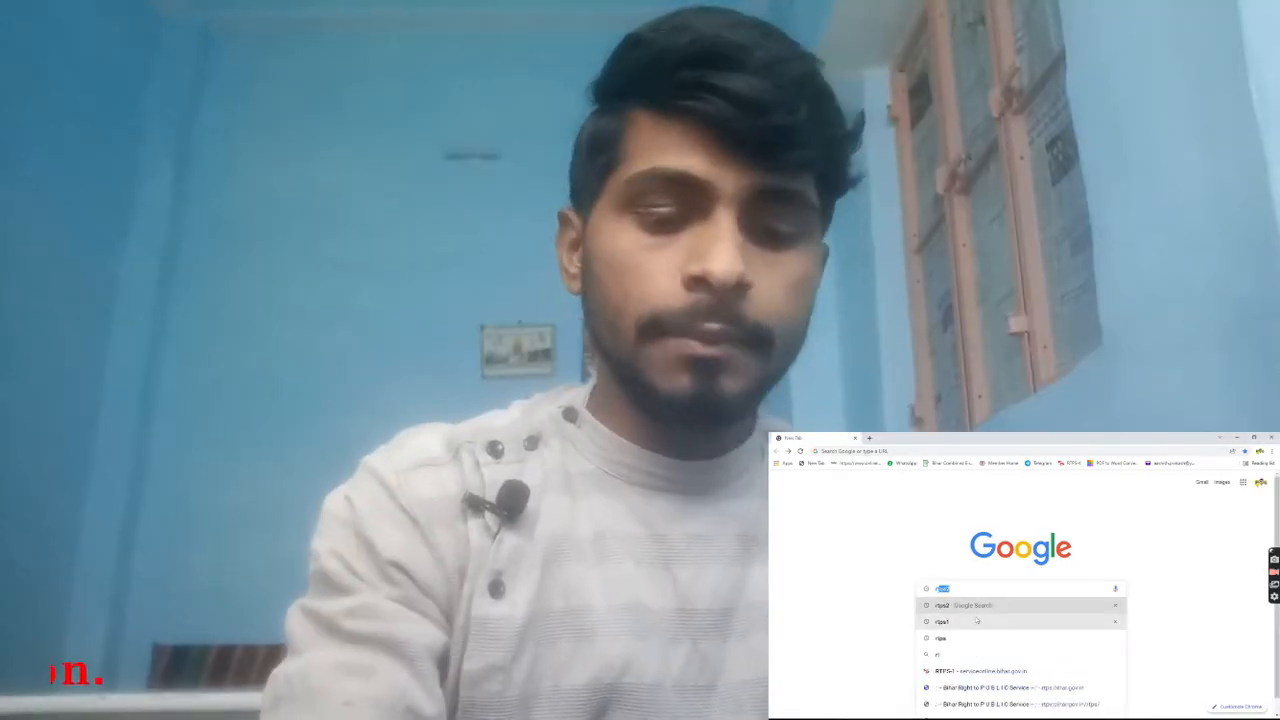
text(ps2)
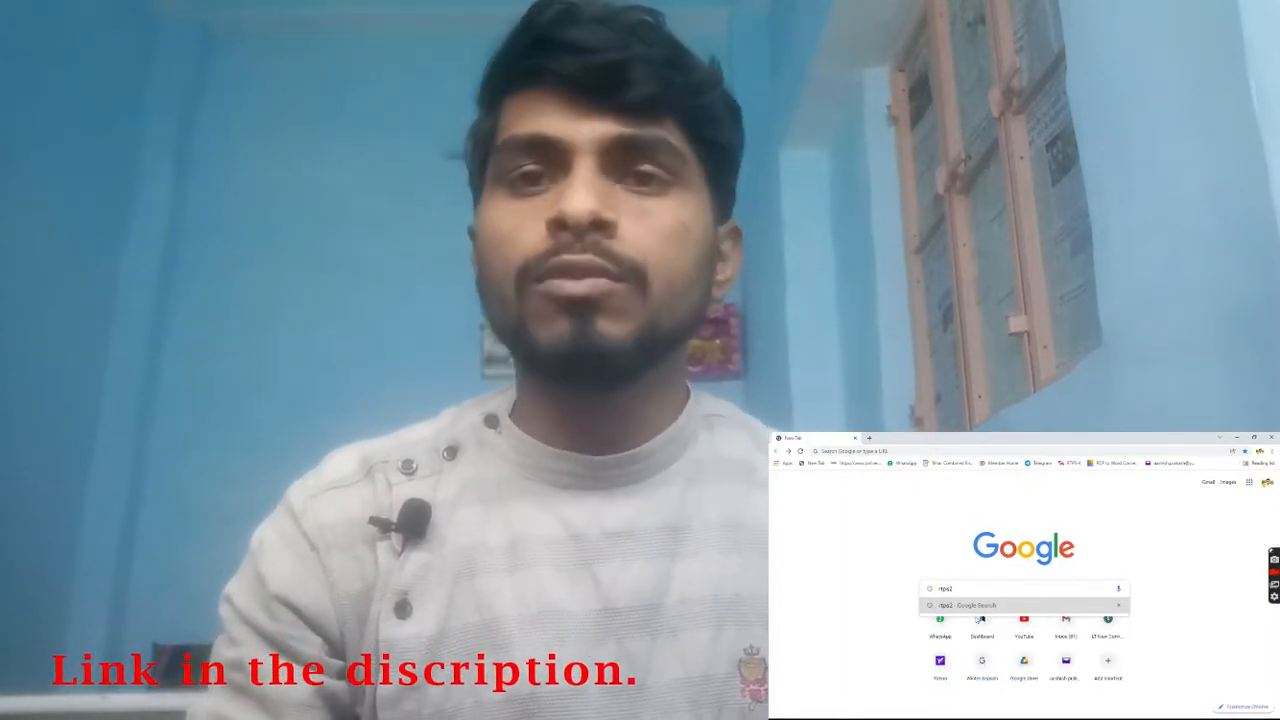
key(Return)
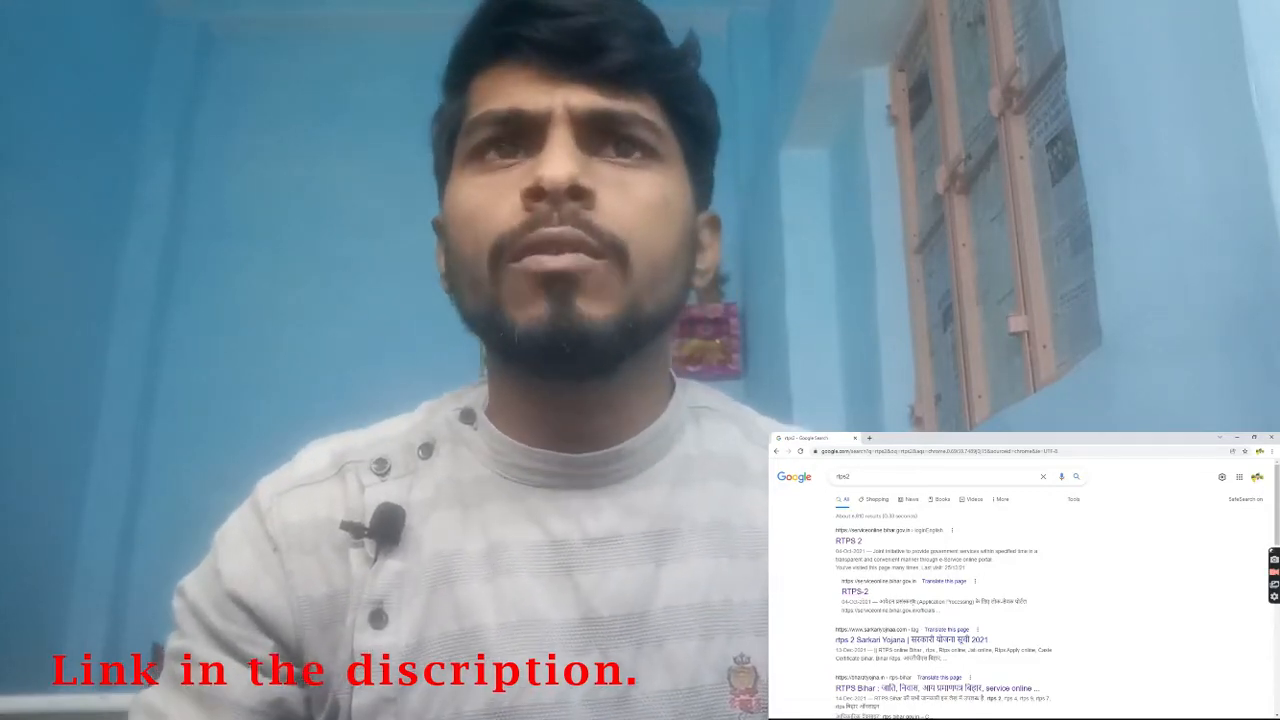
Open the RTPS-2 serviceonline.bihar.gov.in result and expand the सामान्य प्रशासन विभाग services.
click(855, 592)
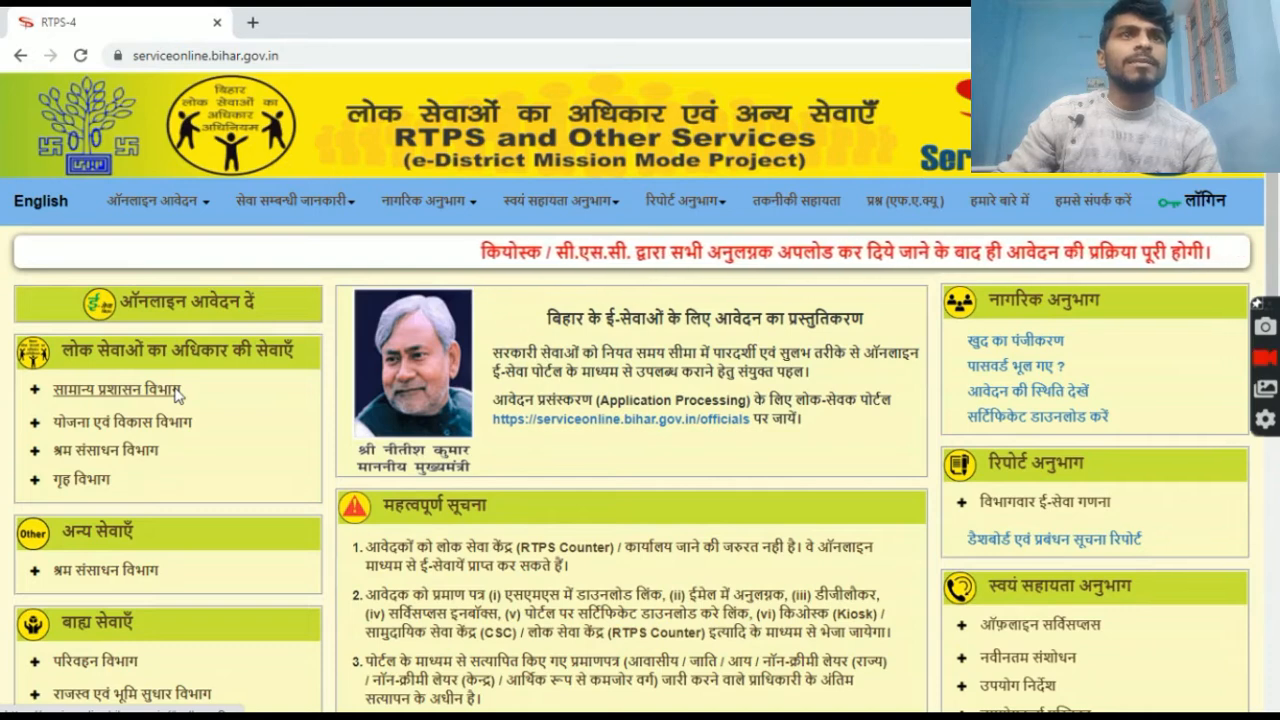
click(143, 393)
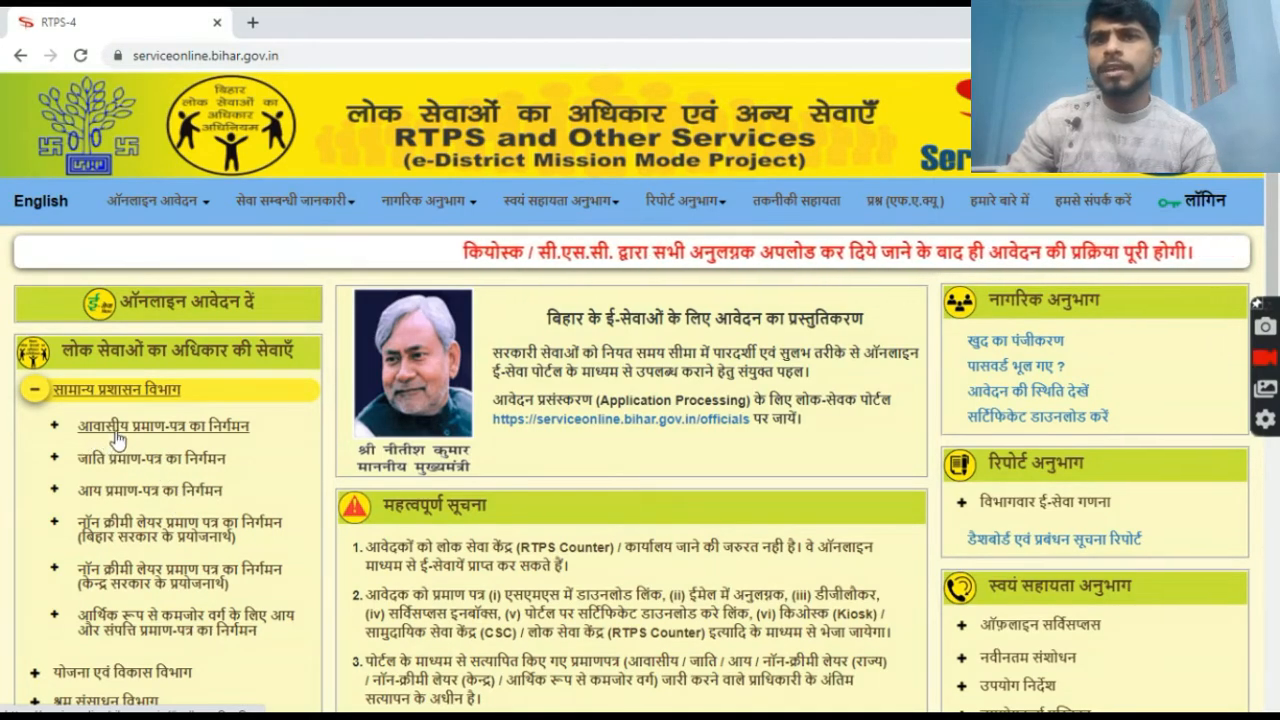
Expand आवासीय प्रमाण-पत्र का निर्गमन and open its अंचल स्तर पर Form-XII.
click(199, 437)
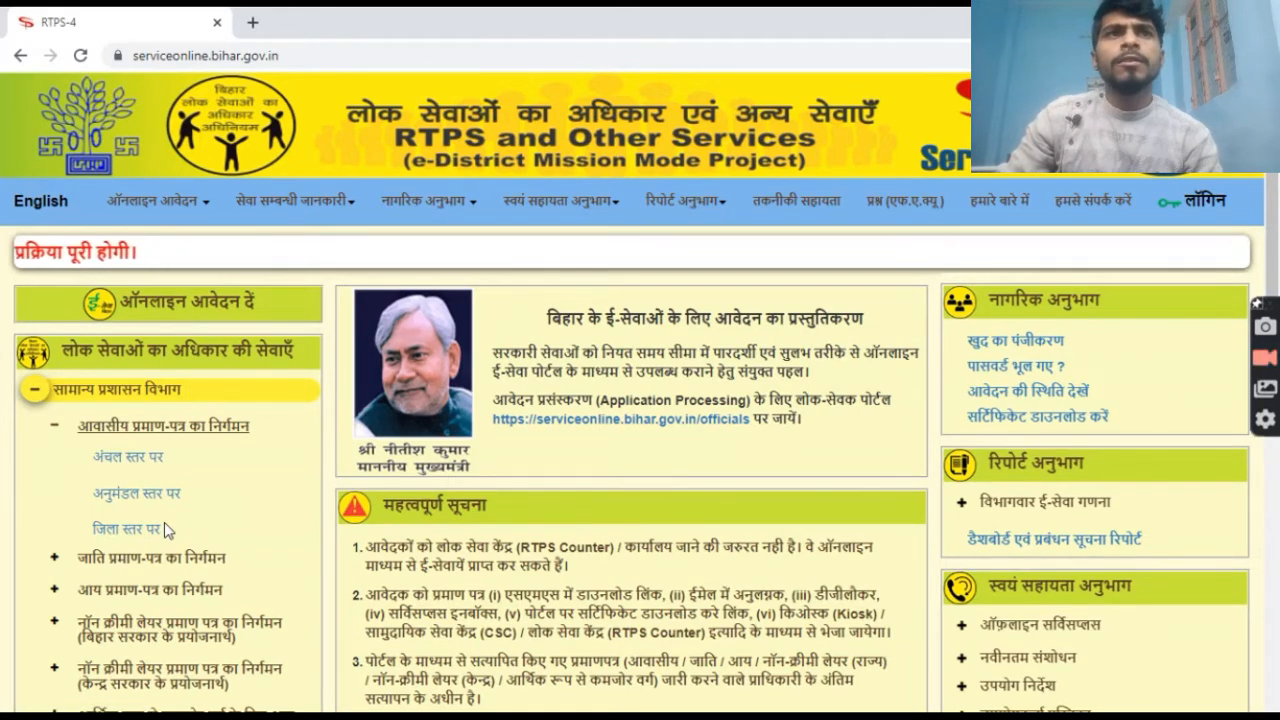
click(140, 466)
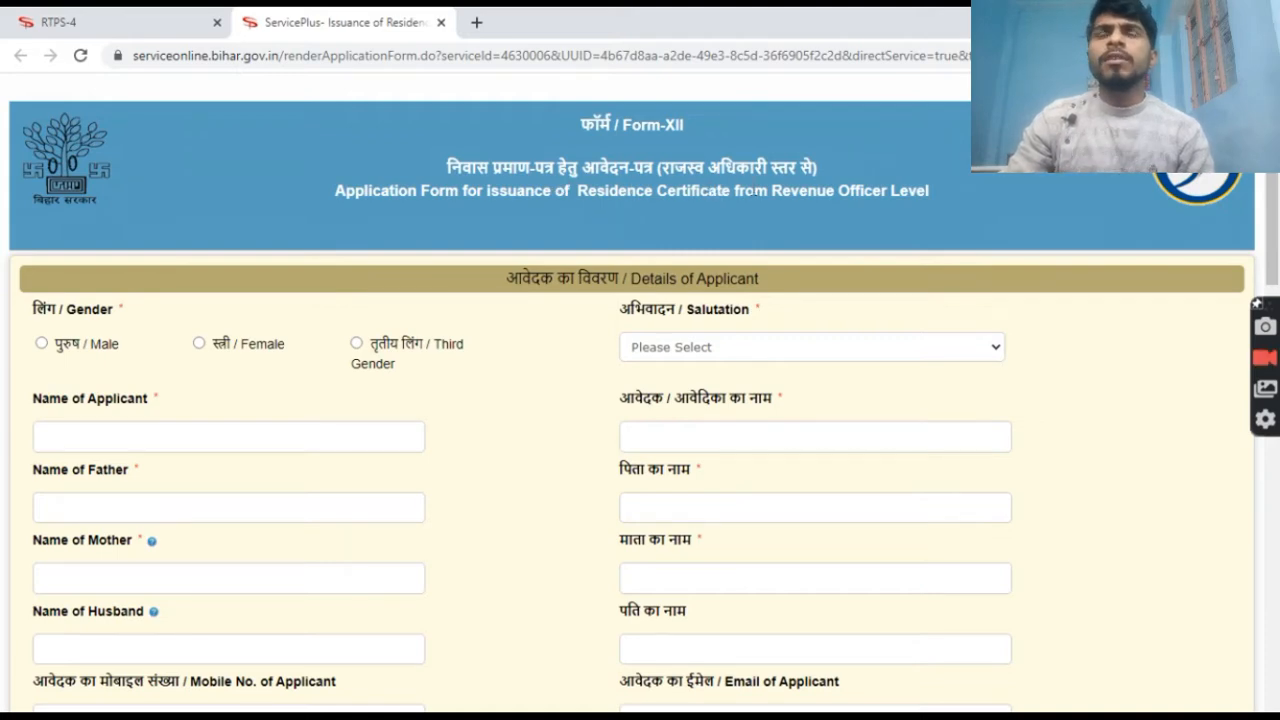
Set the applicant's gender to Male and salutation to कोई अभिवादन नहीं.
scroll(606, 336, down, 5)
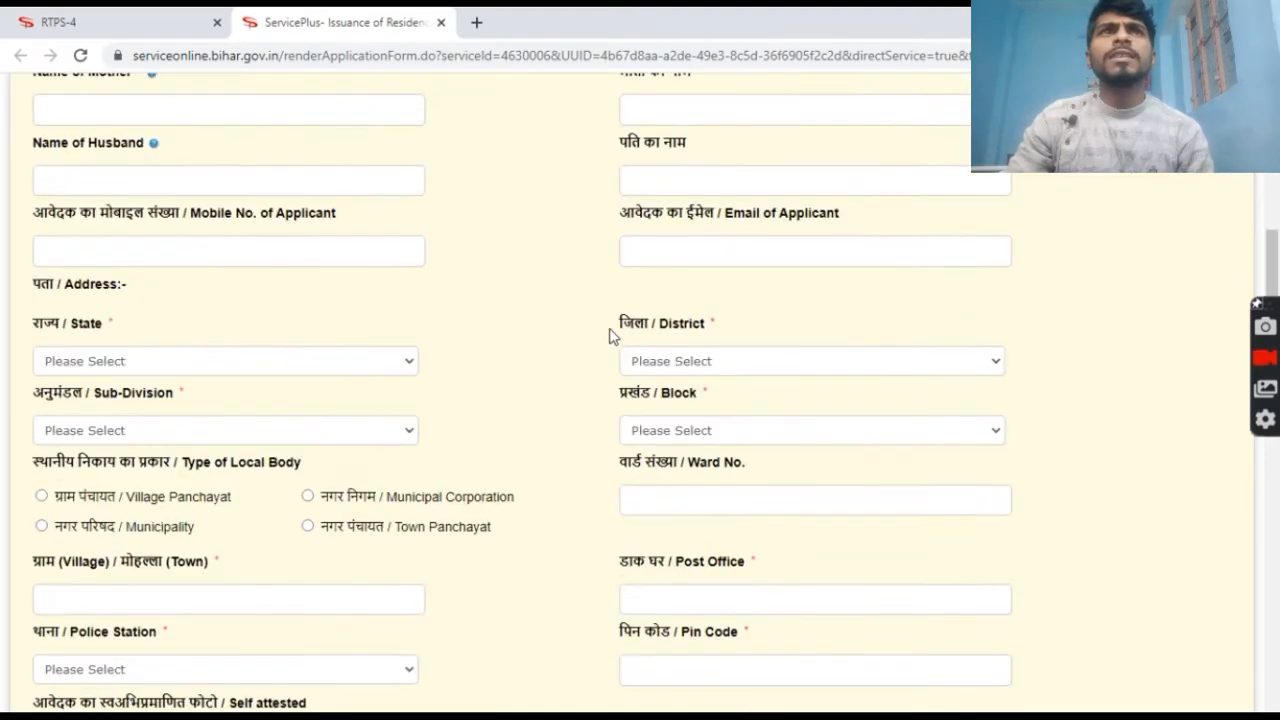
scroll(538, 316, up, 5)
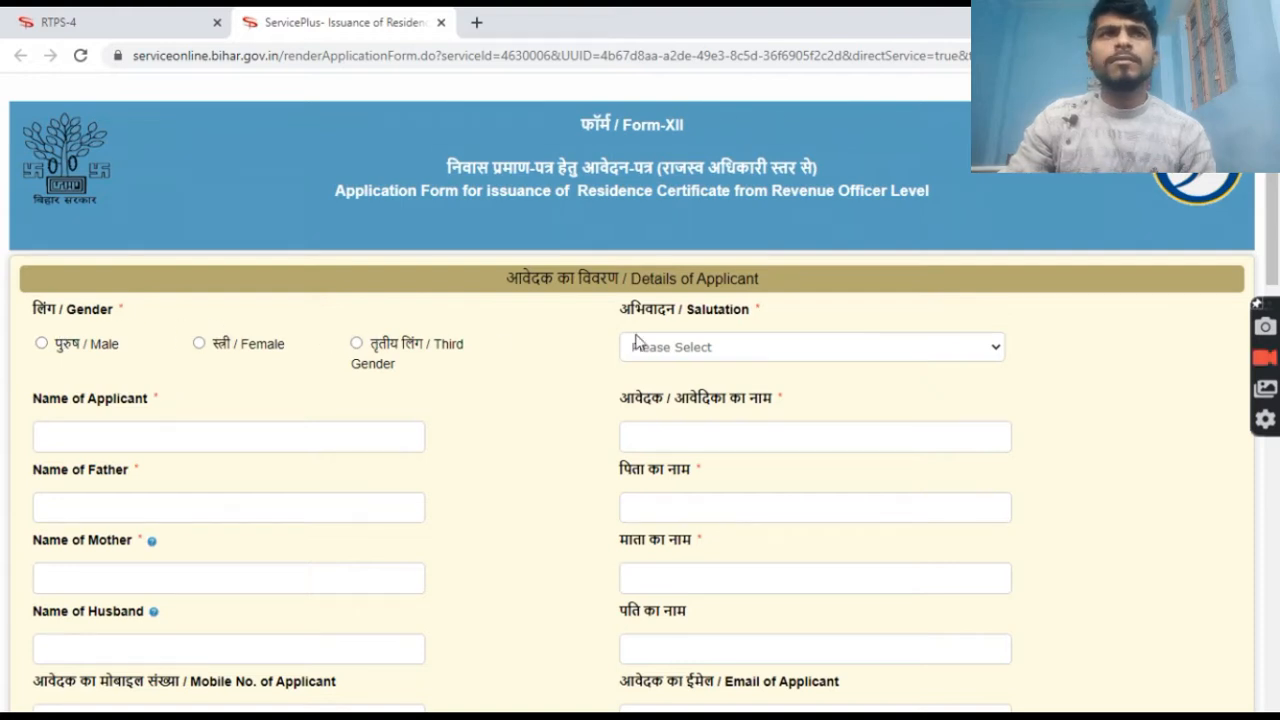
click(42, 344)
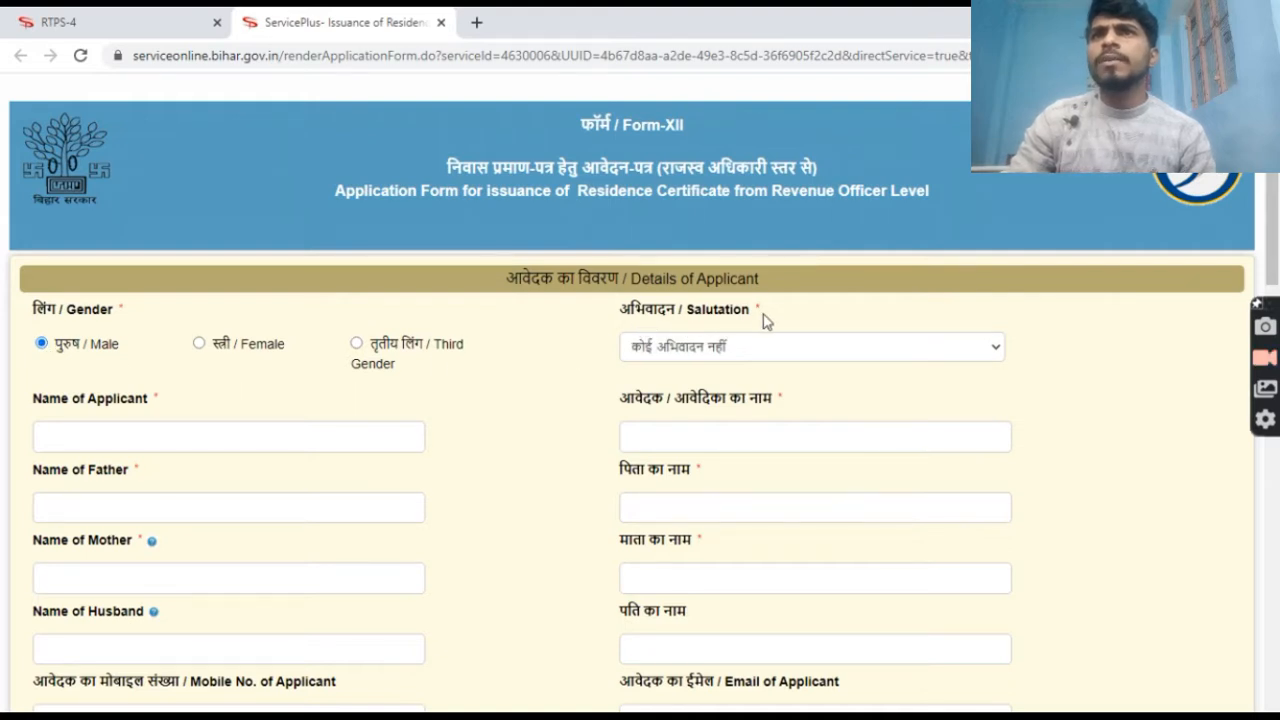
click(770, 348)
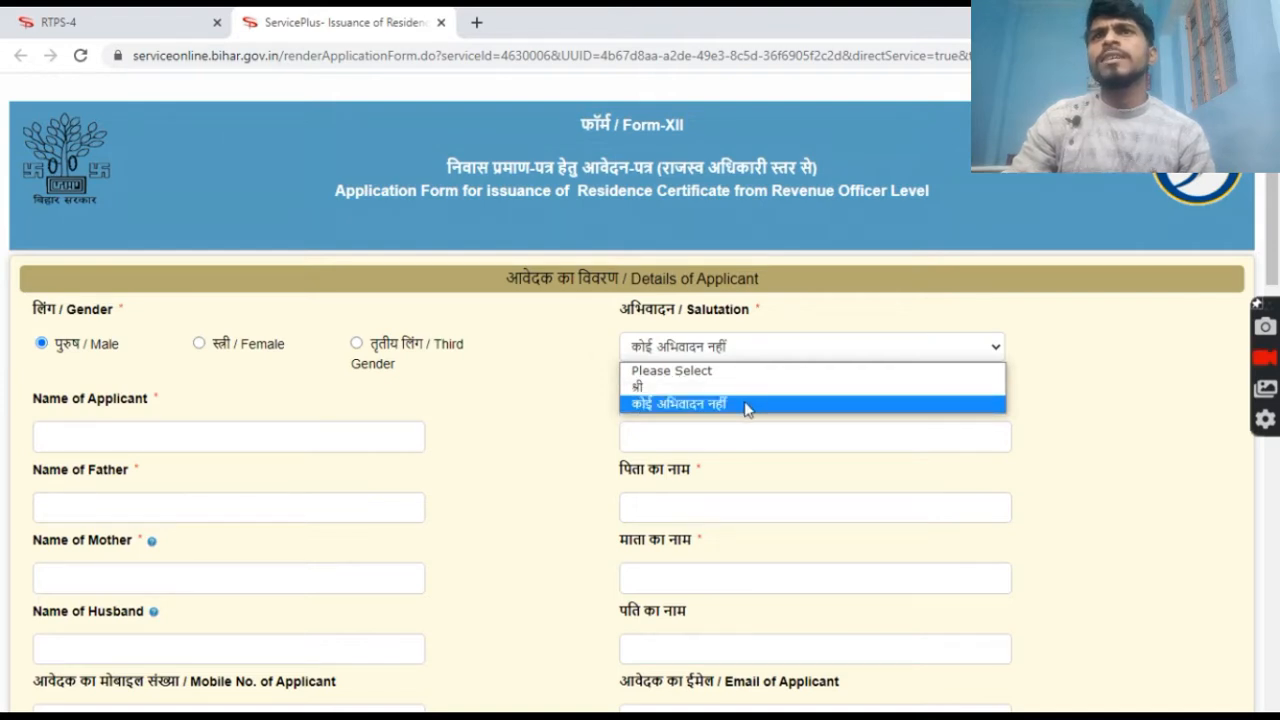
click(746, 404)
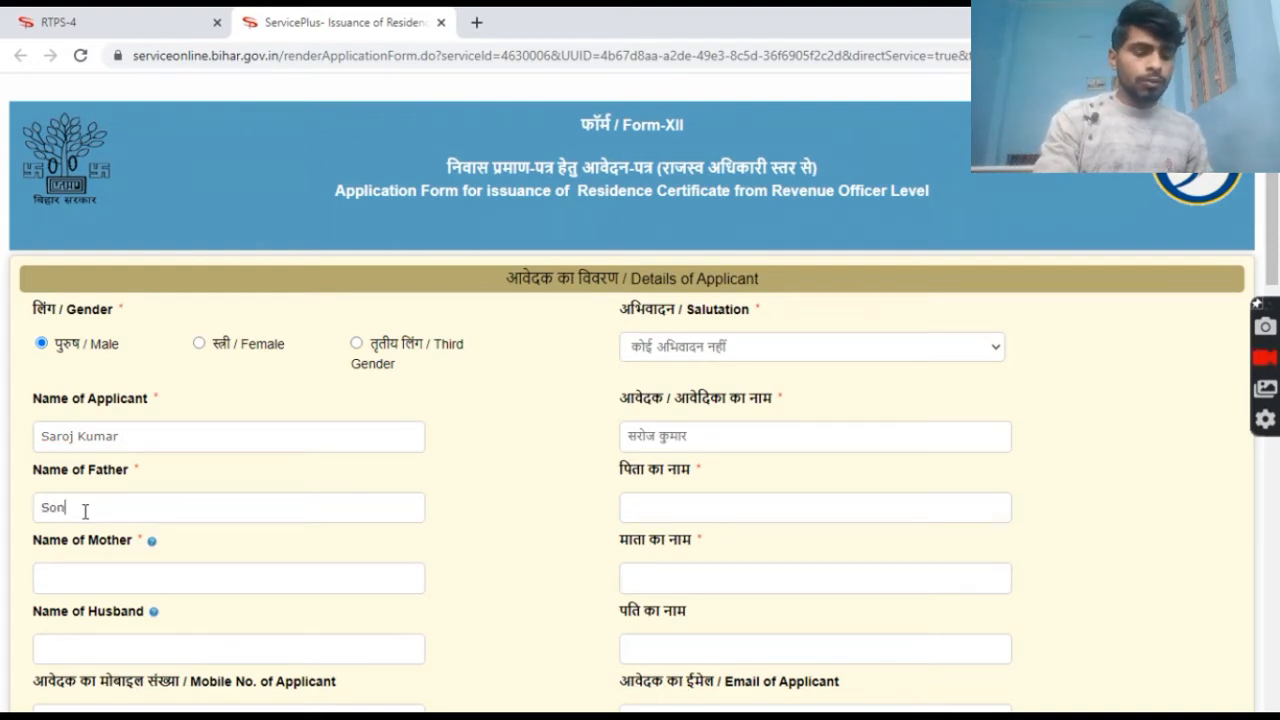
Finish entering the father's name and type the mother's name.
text(u)
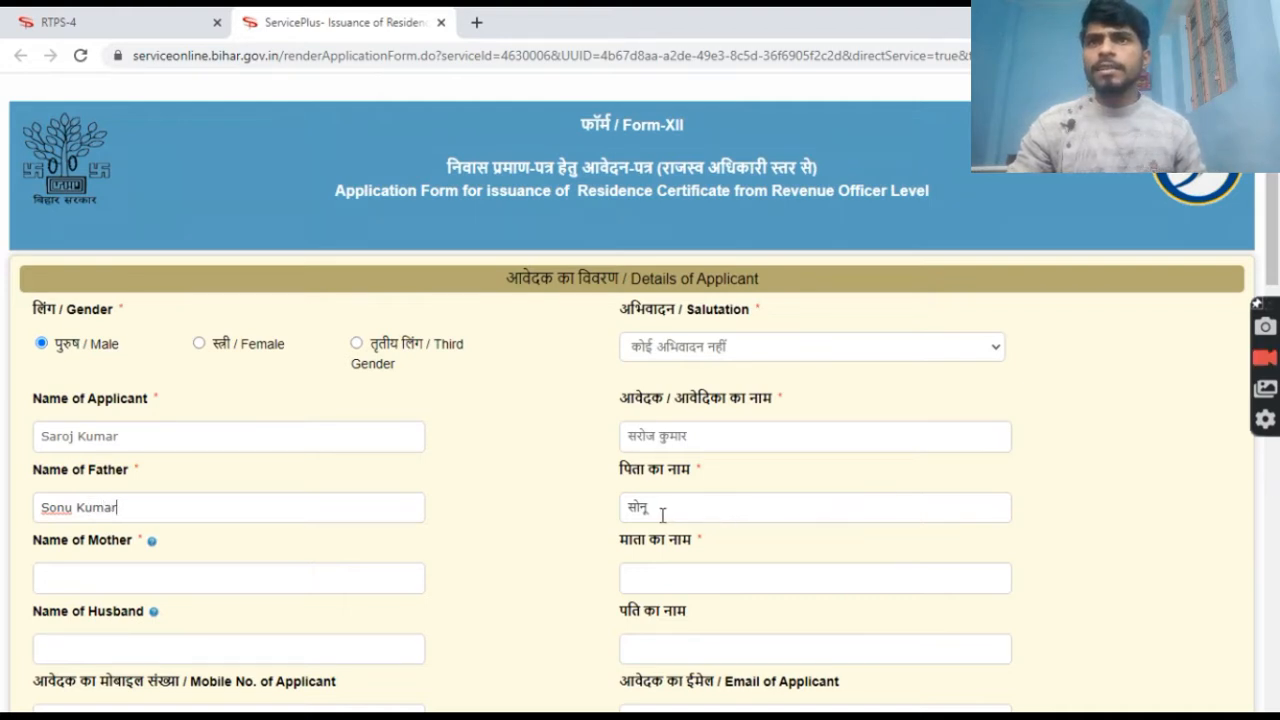
text(Kumar)
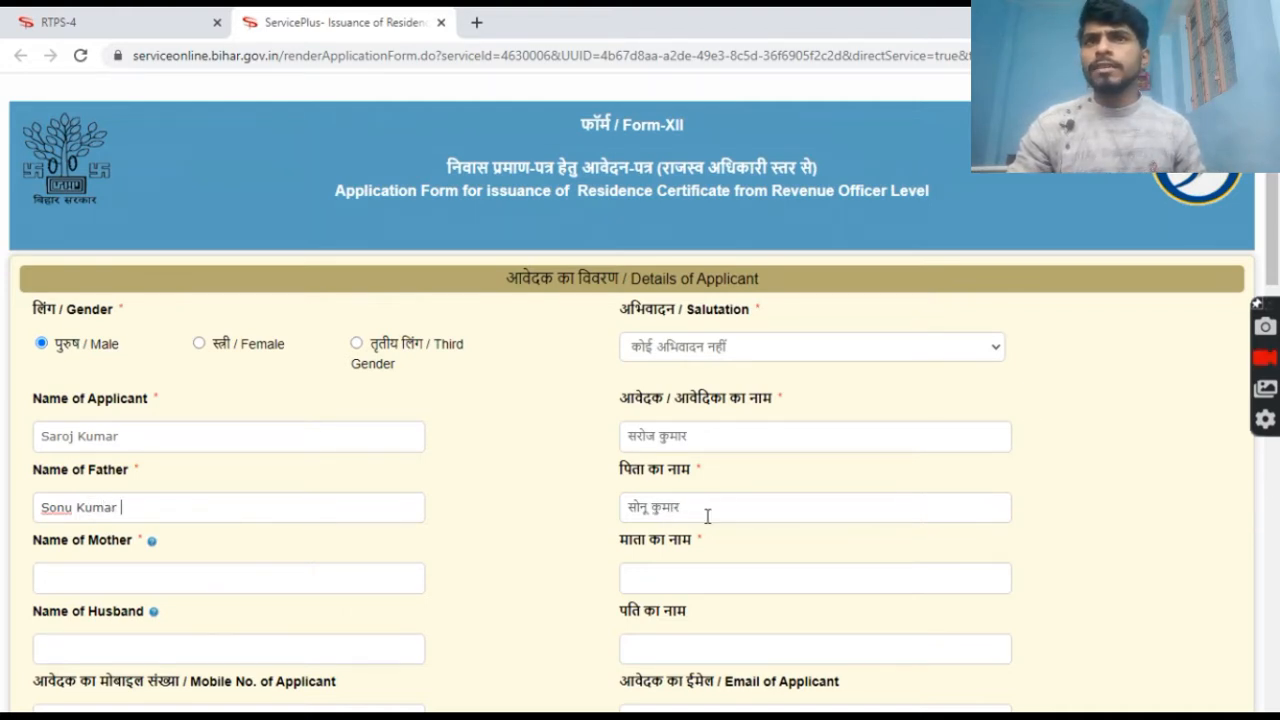
click(385, 575)
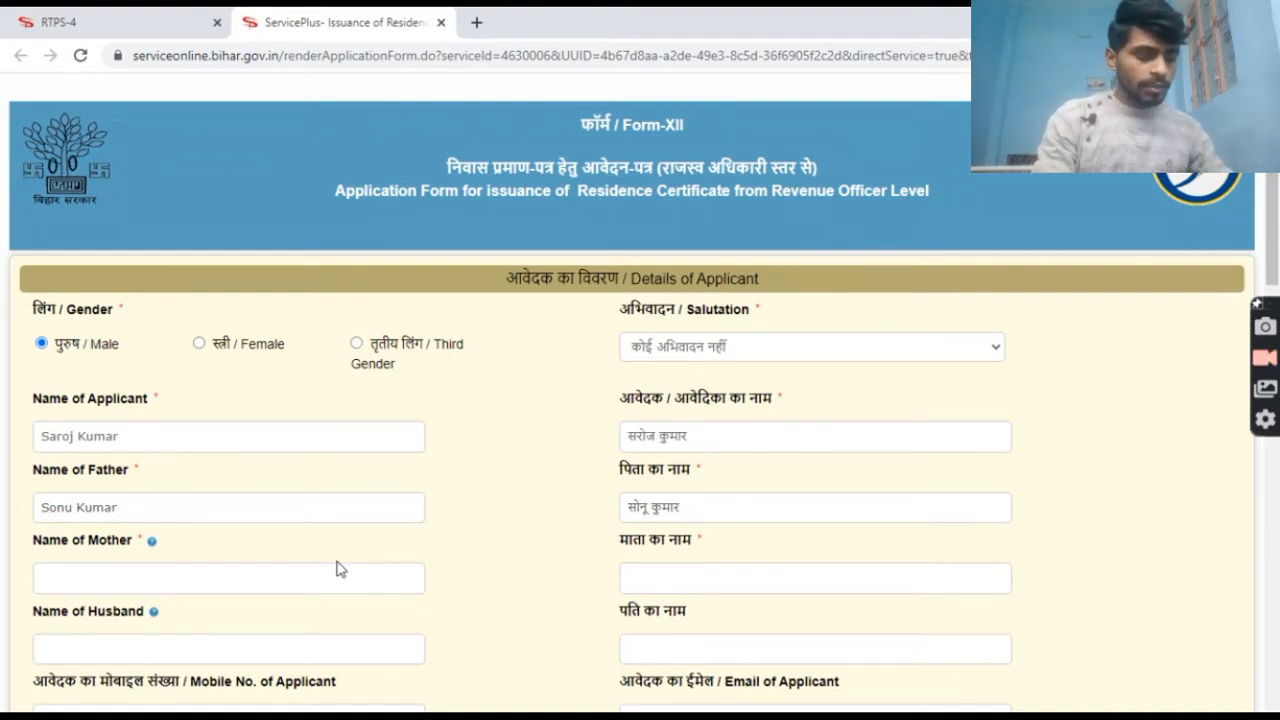
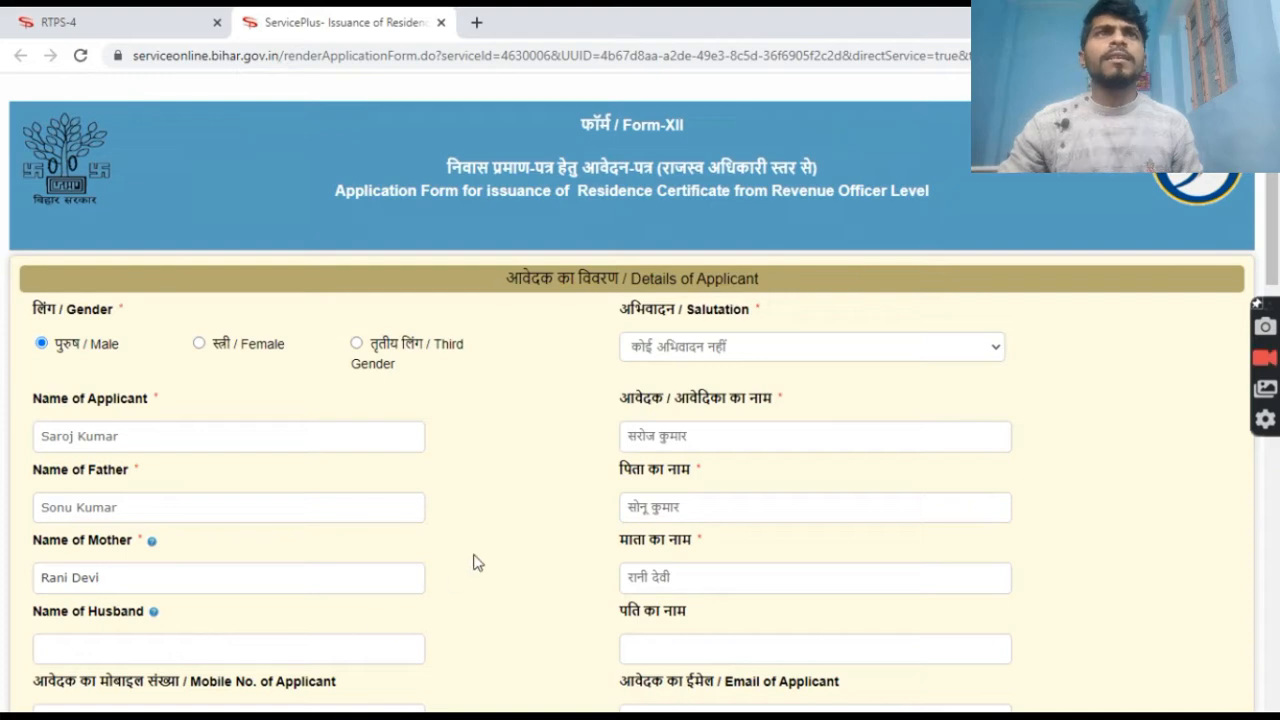
Fill in the applicant's mobile number and e-mail address fields.
scroll(474, 562, down, 5)
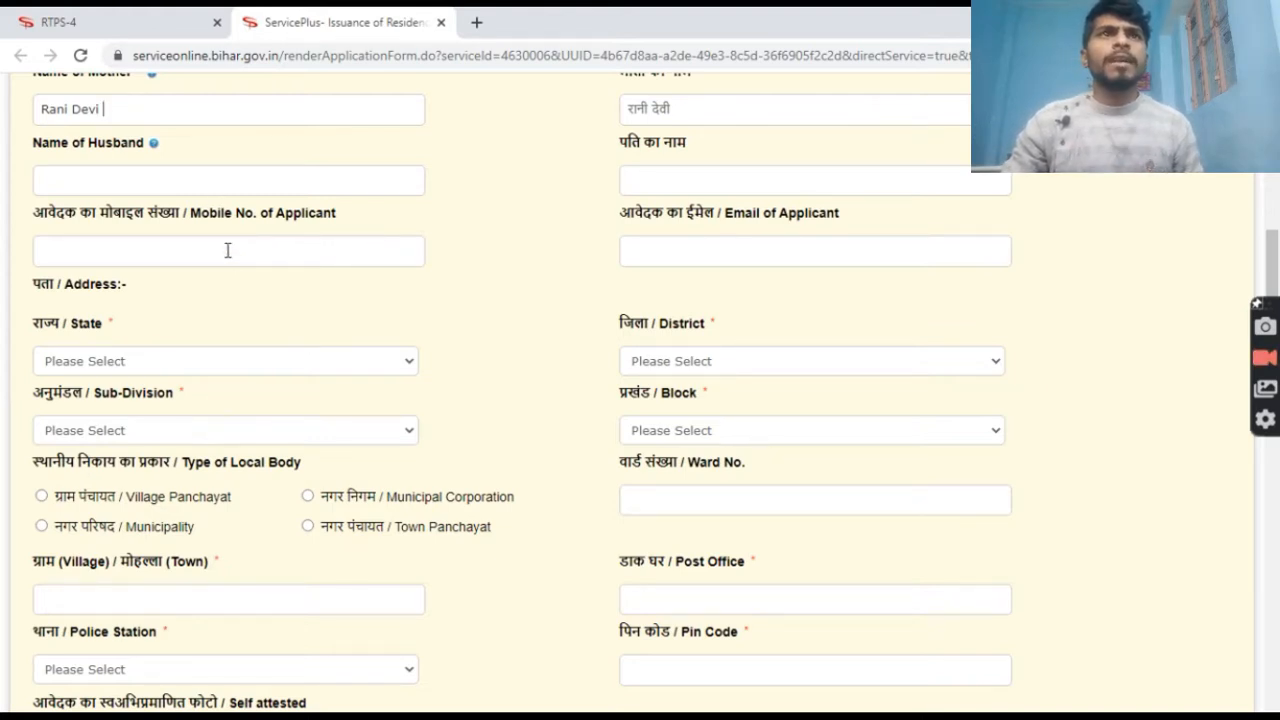
click(322, 256)
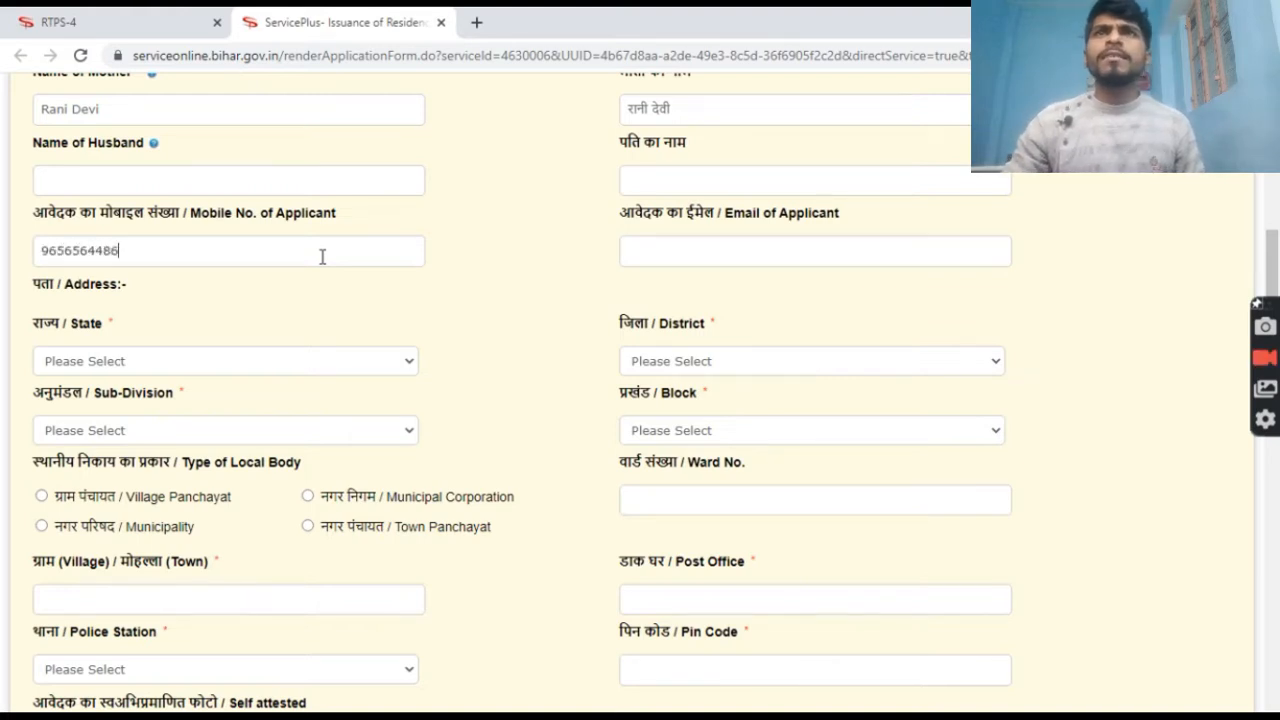
click(642, 252)
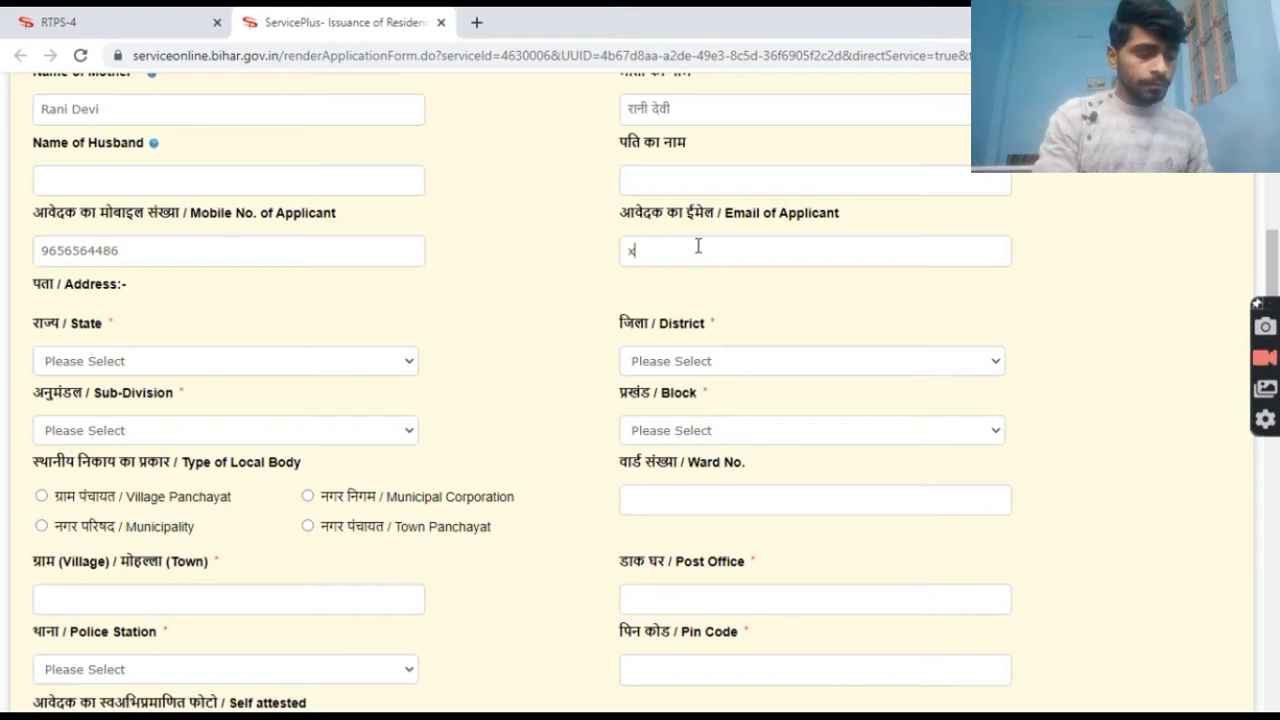
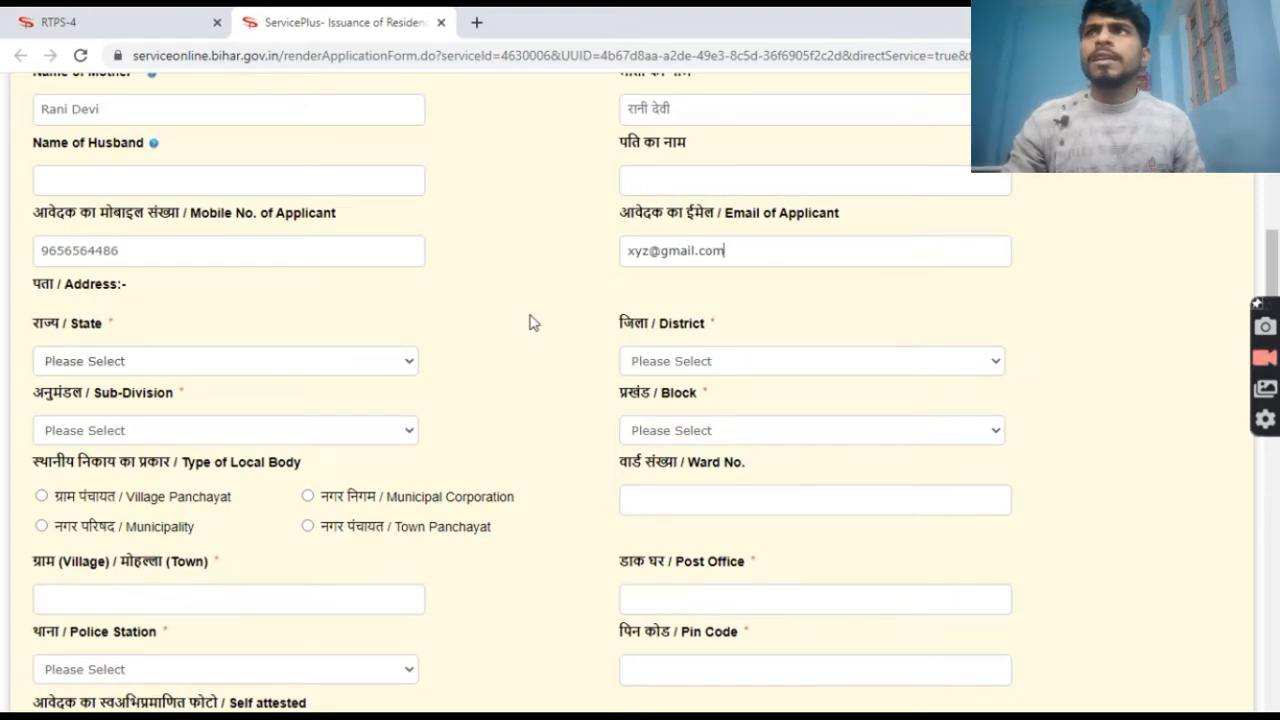
scroll(1276, 268, down, 2)
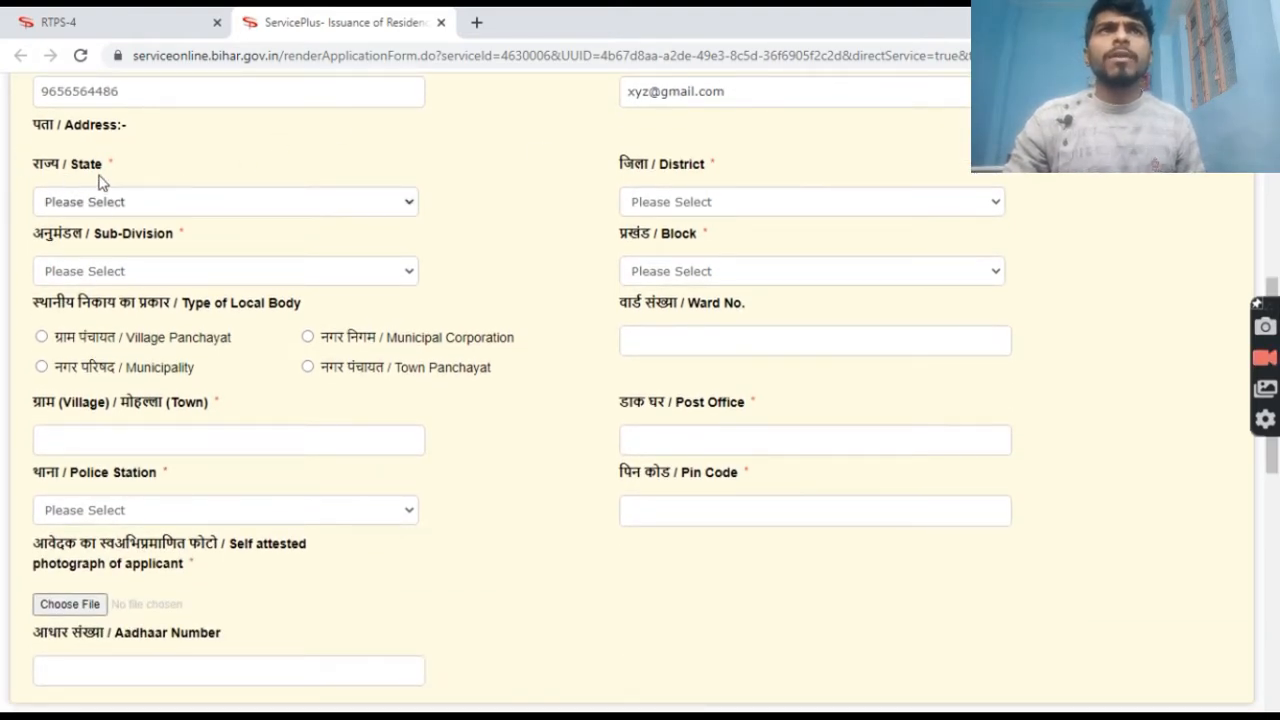
Set the address state to BIHAR and district to PATNA.
click(242, 208)
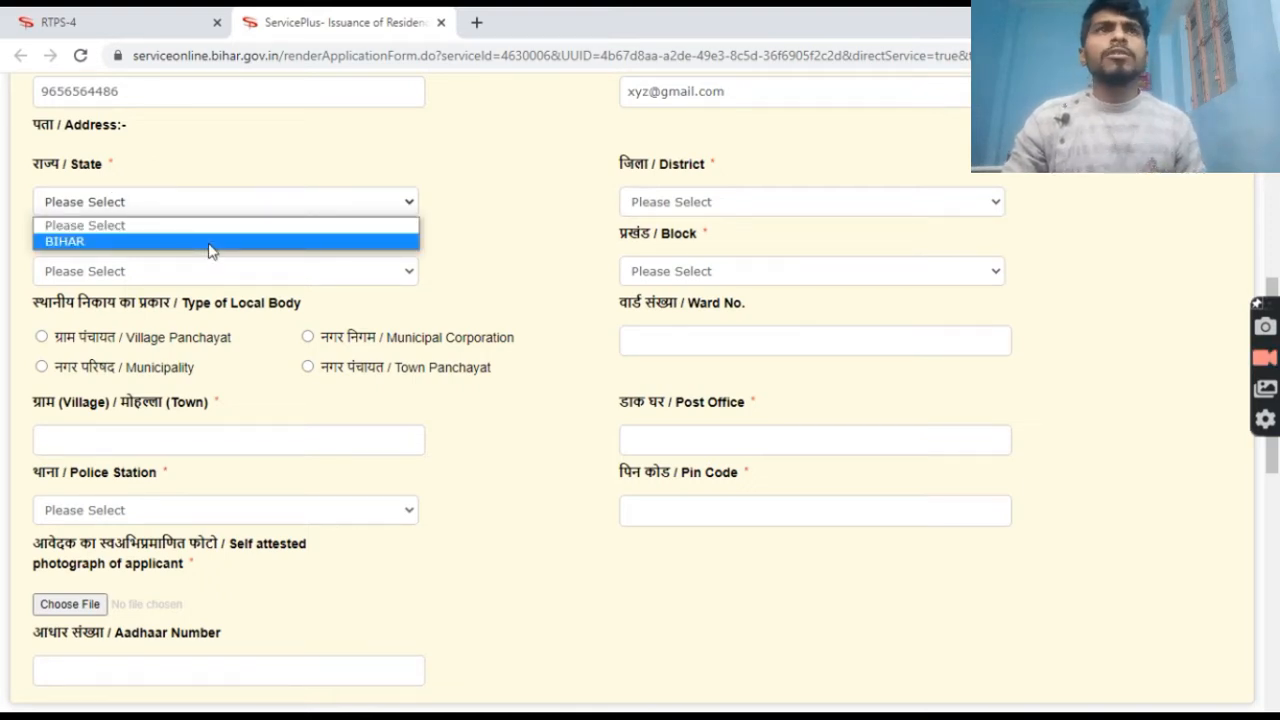
click(209, 245)
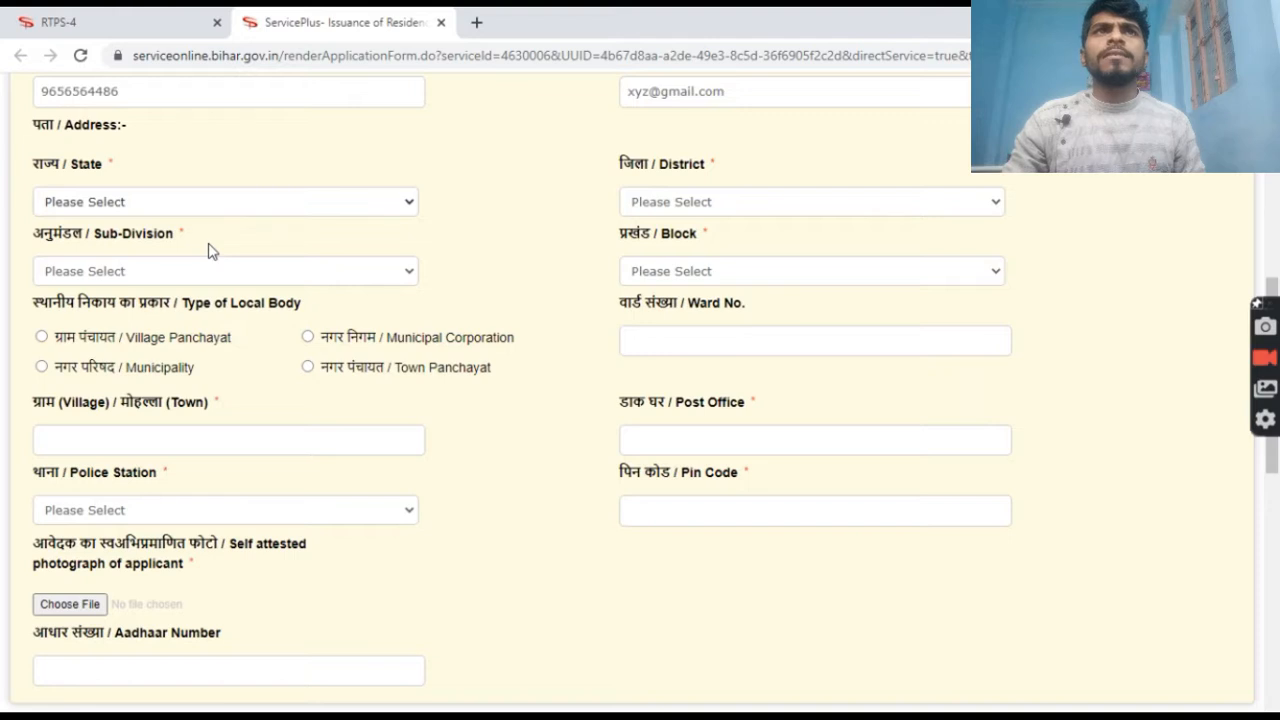
click(713, 205)
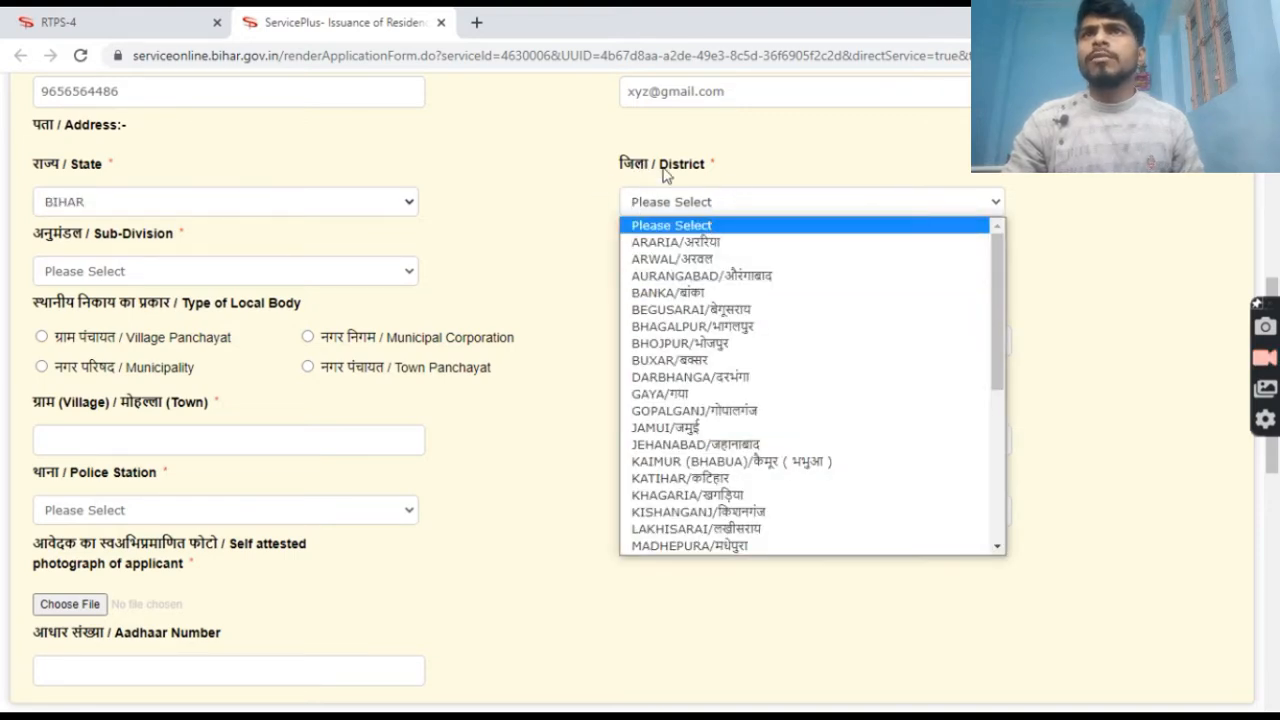
click(738, 185)
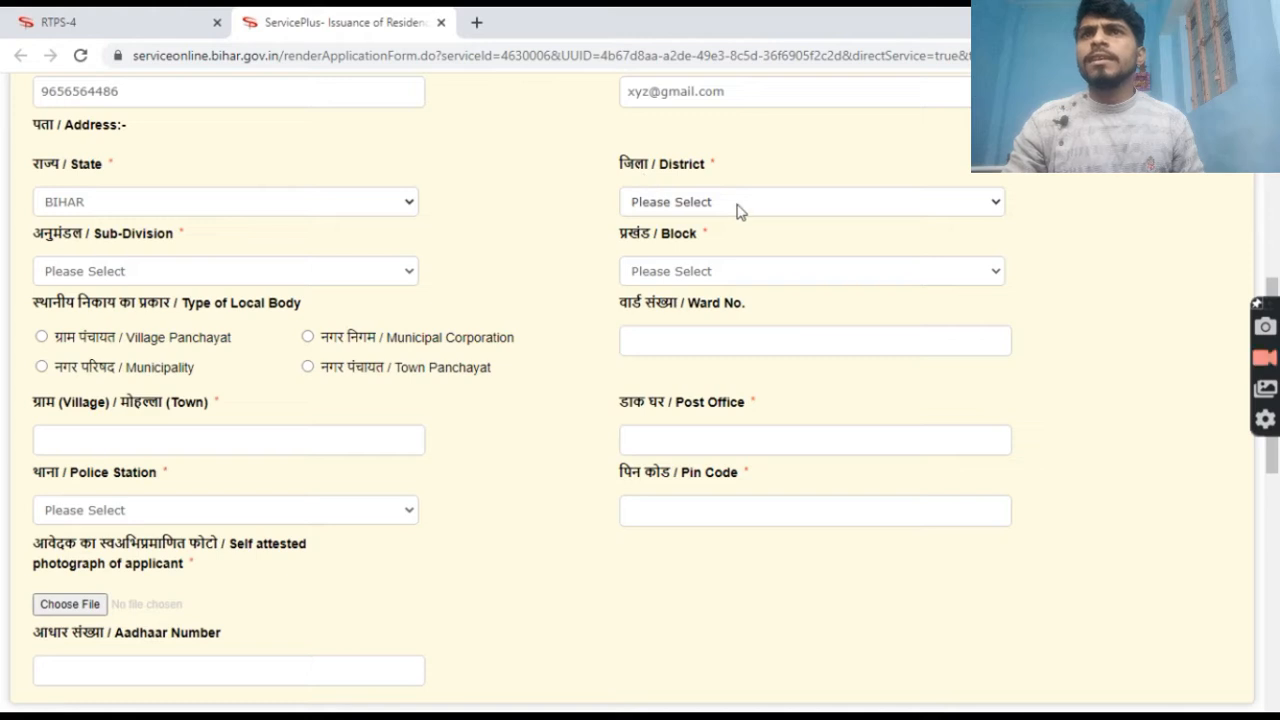
click(740, 210)
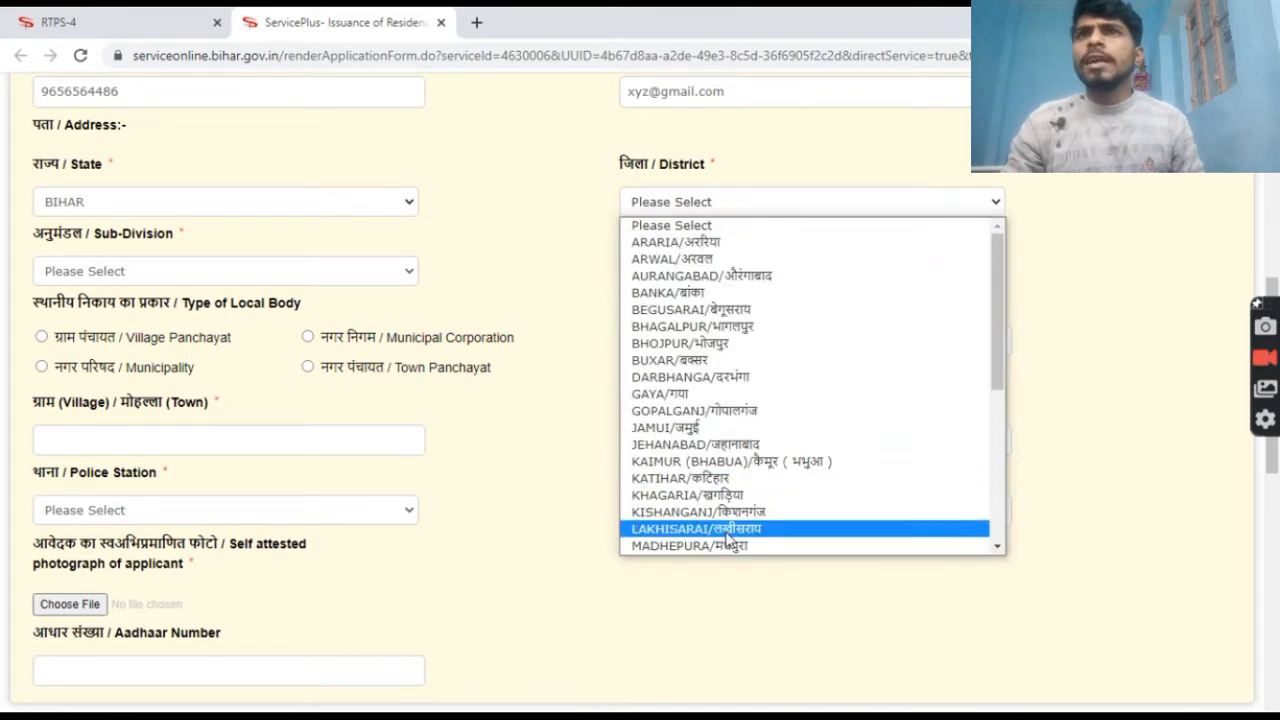
scroll(815, 450, down, 5)
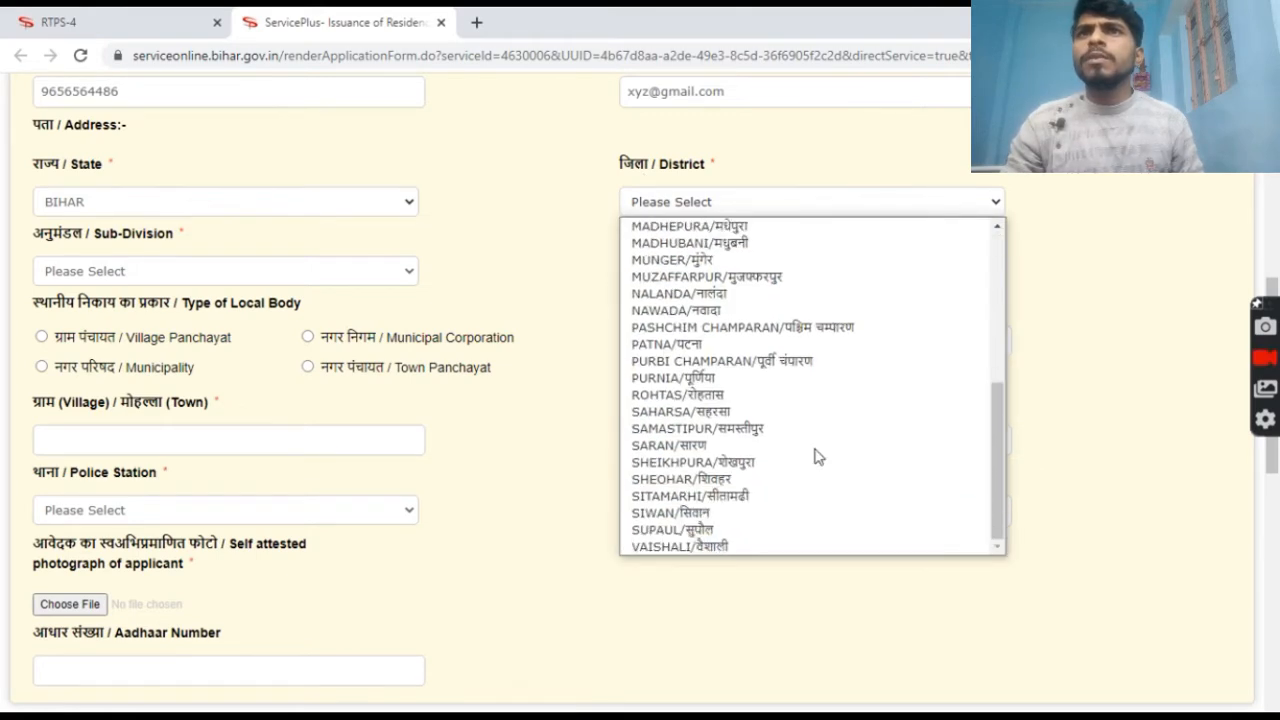
click(757, 346)
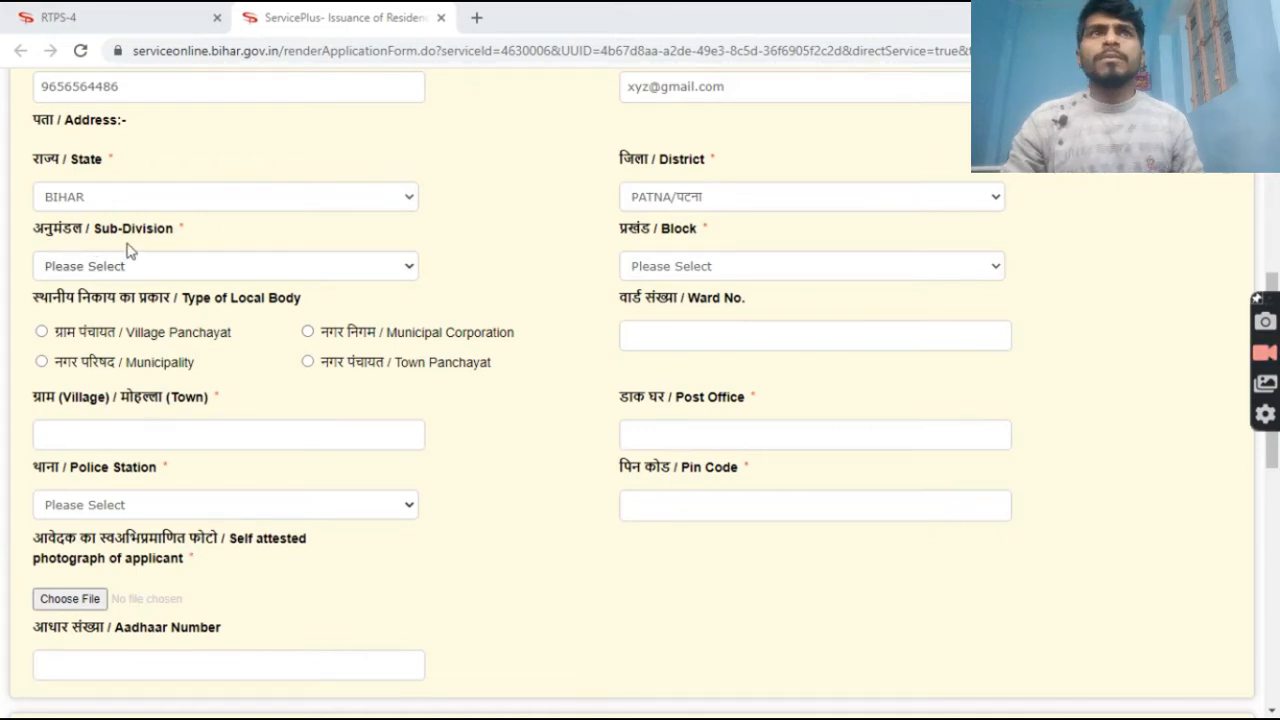
Set both the sub-division and the block to MASAURHI.
click(286, 270)
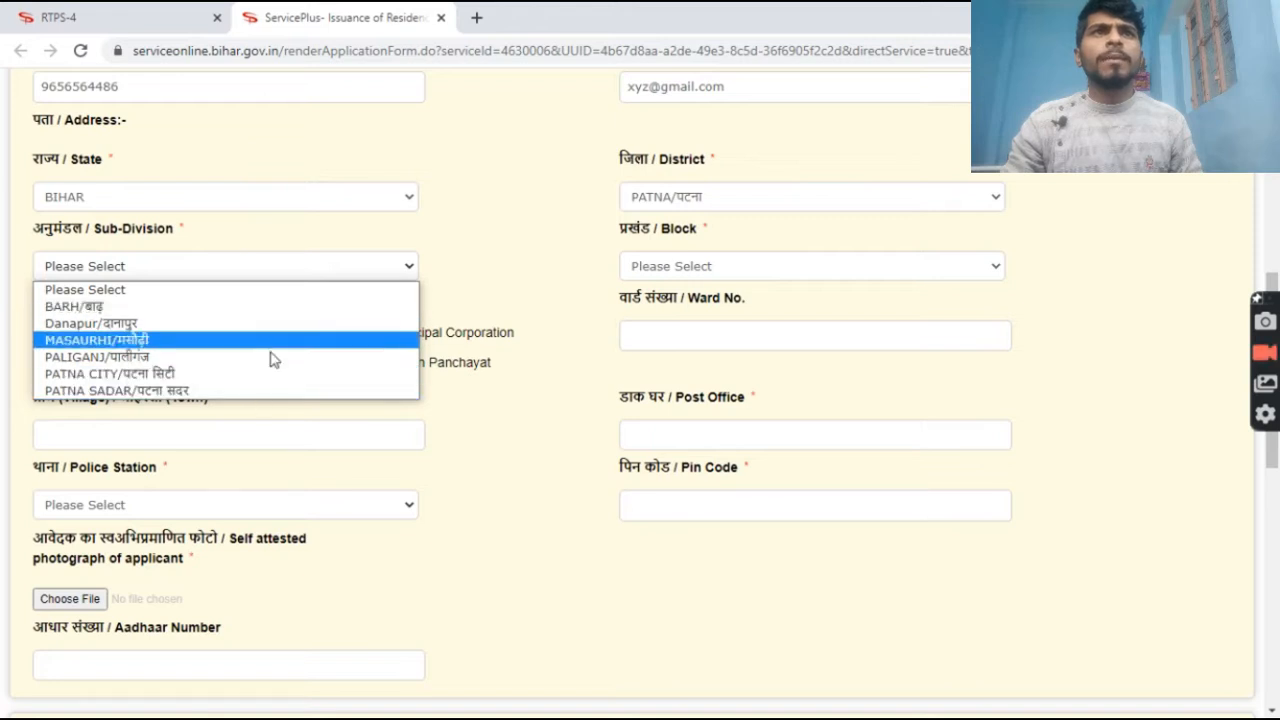
click(257, 340)
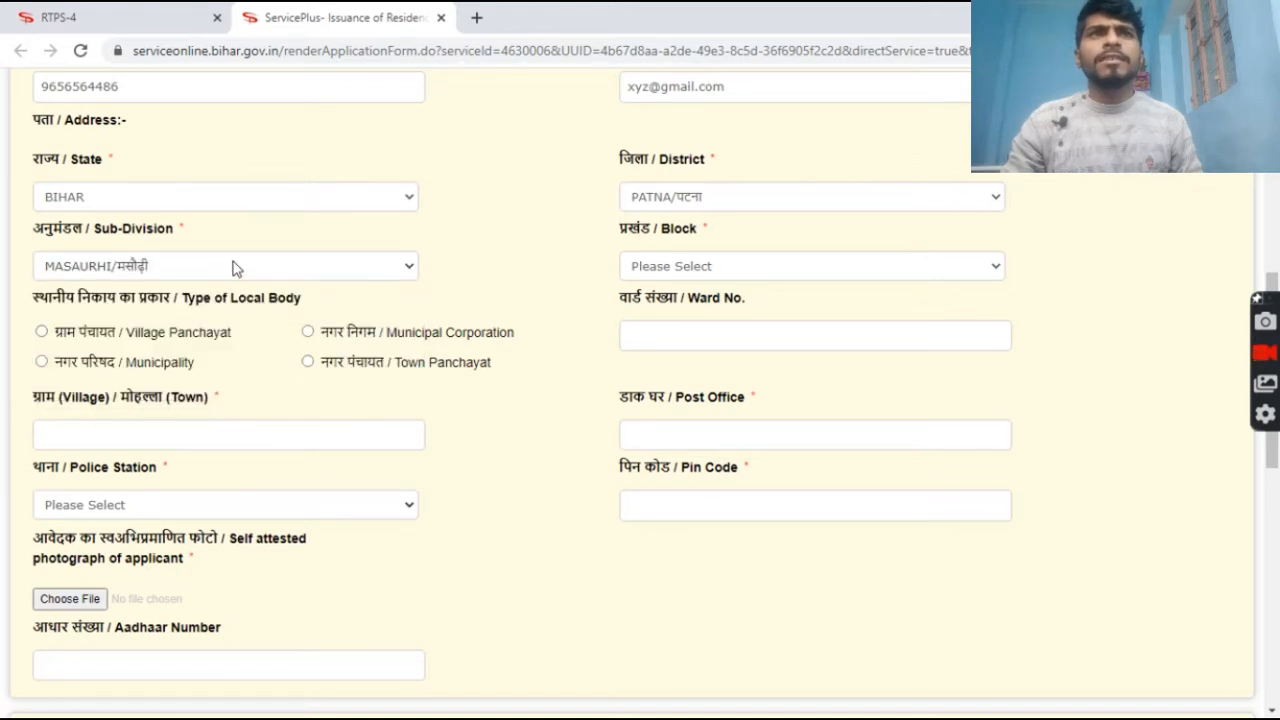
click(715, 270)
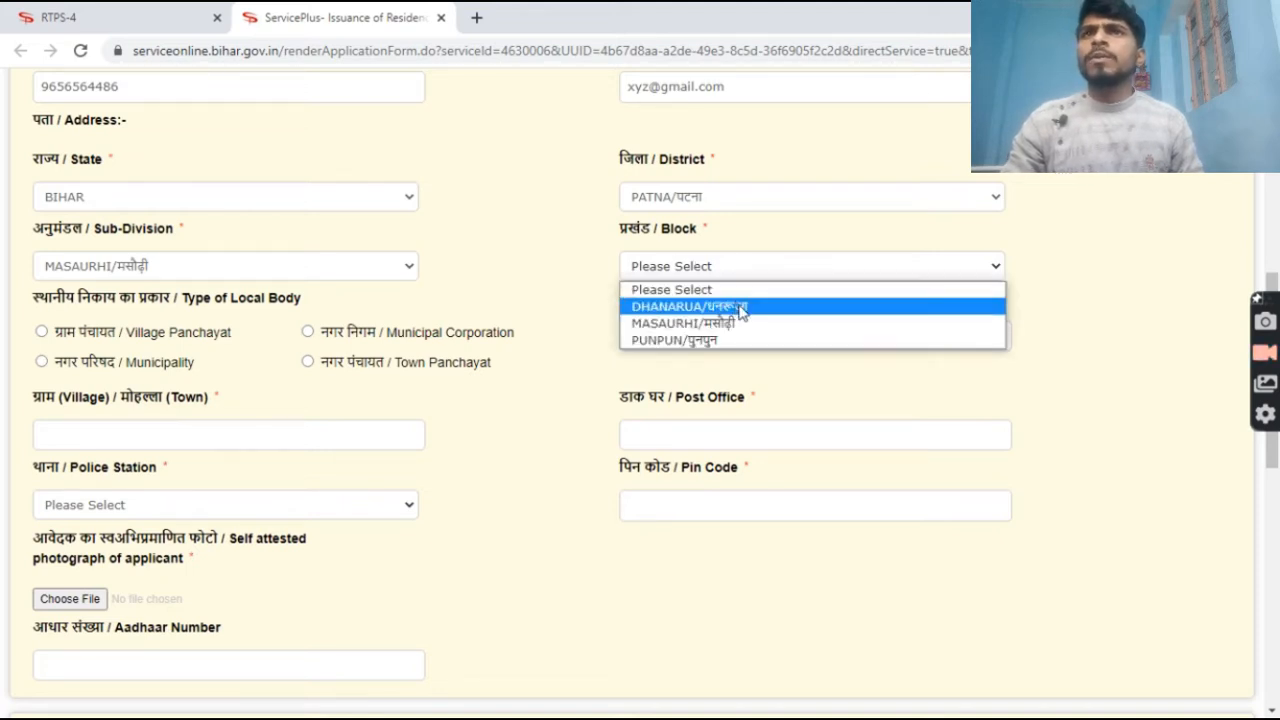
click(757, 328)
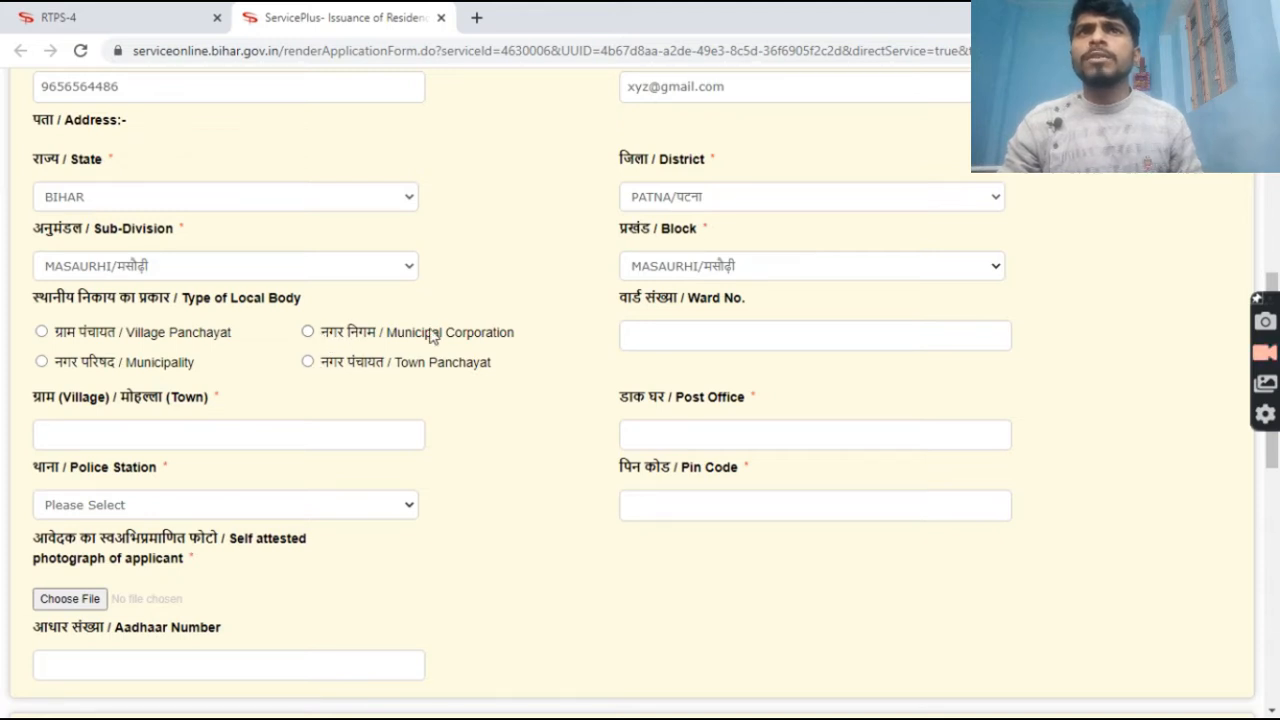
Select Municipal Corporation as the local body type, with Patna as the corporation.
click(308, 333)
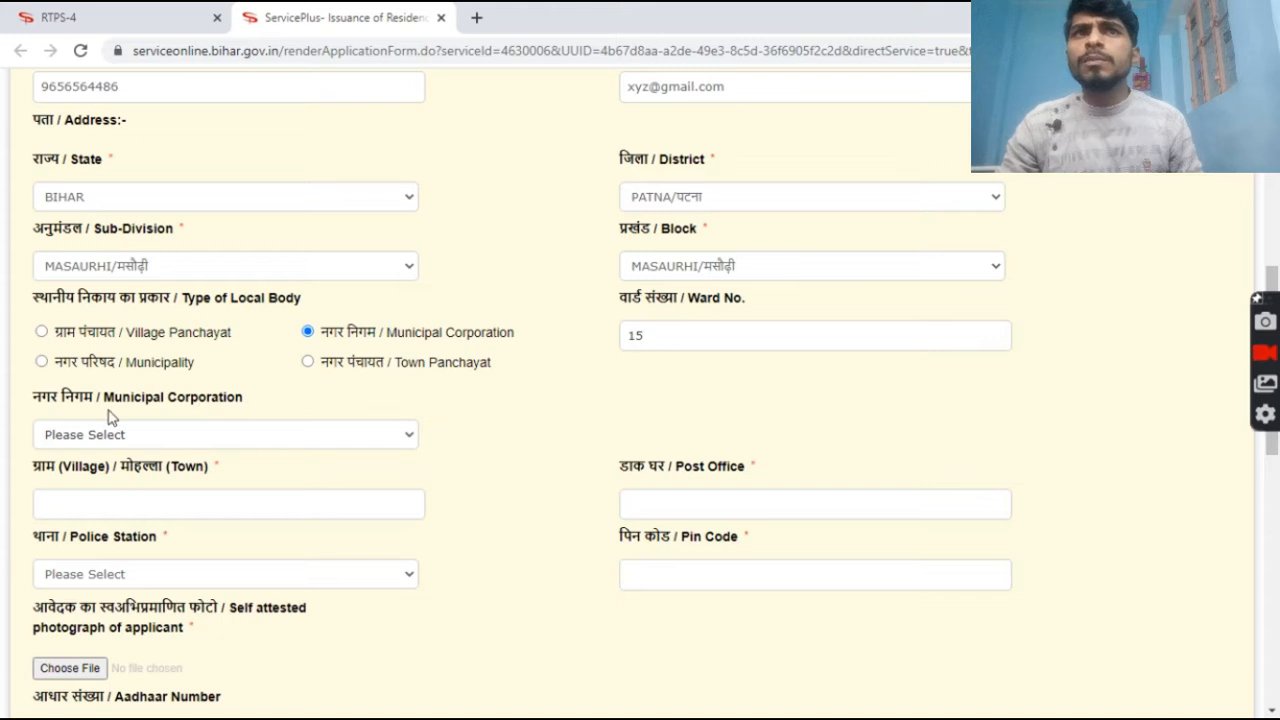
click(285, 440)
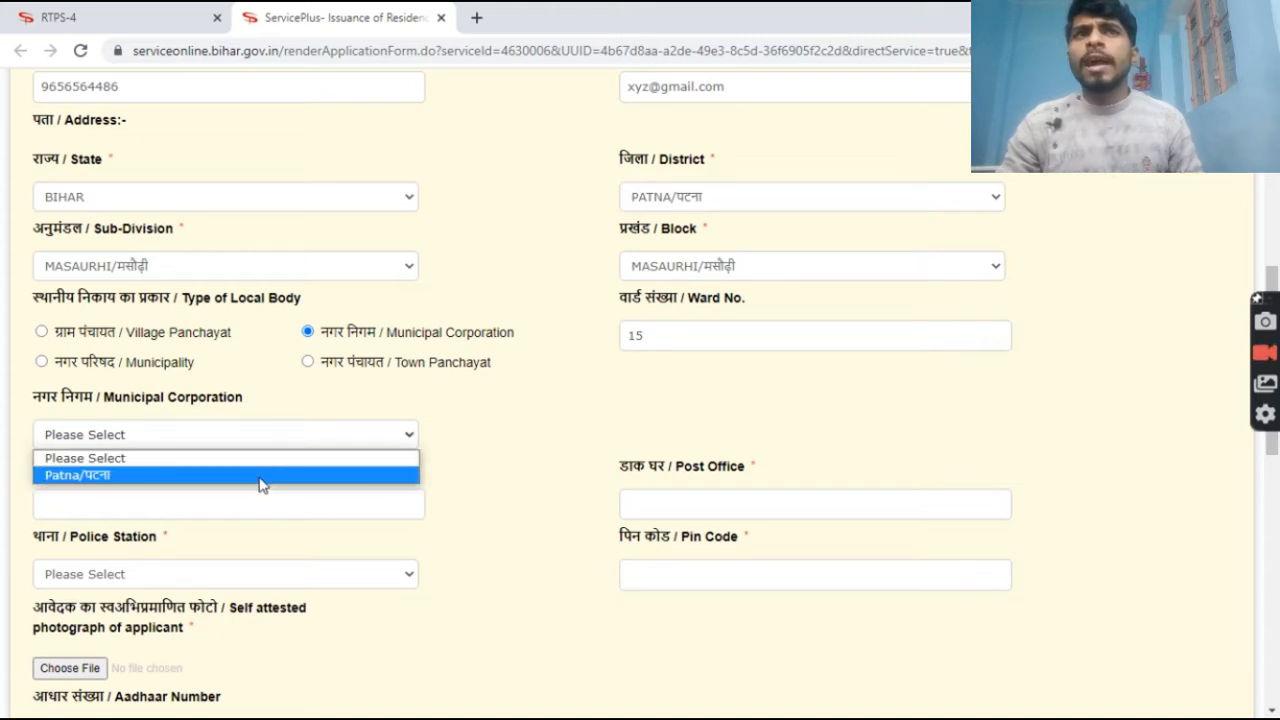
click(208, 476)
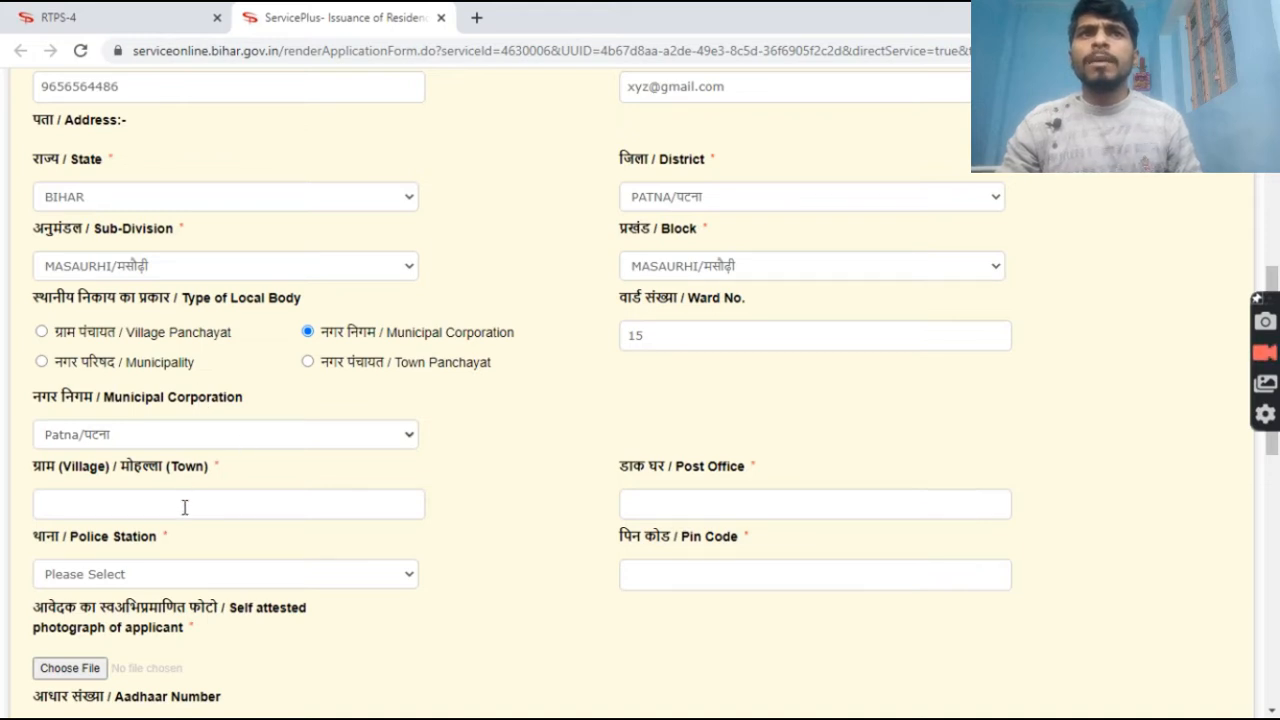
click(185, 507)
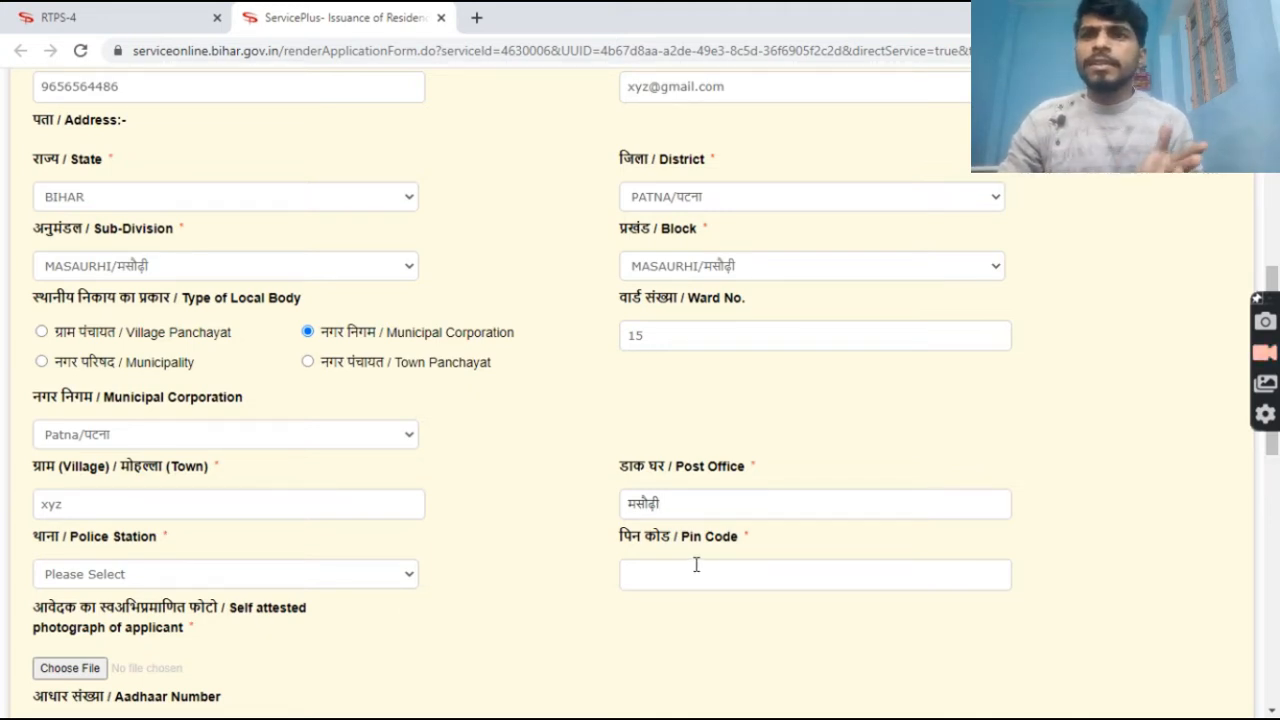
Choose MASAURHI THANA as the police station, then go to the pin code.
click(249, 584)
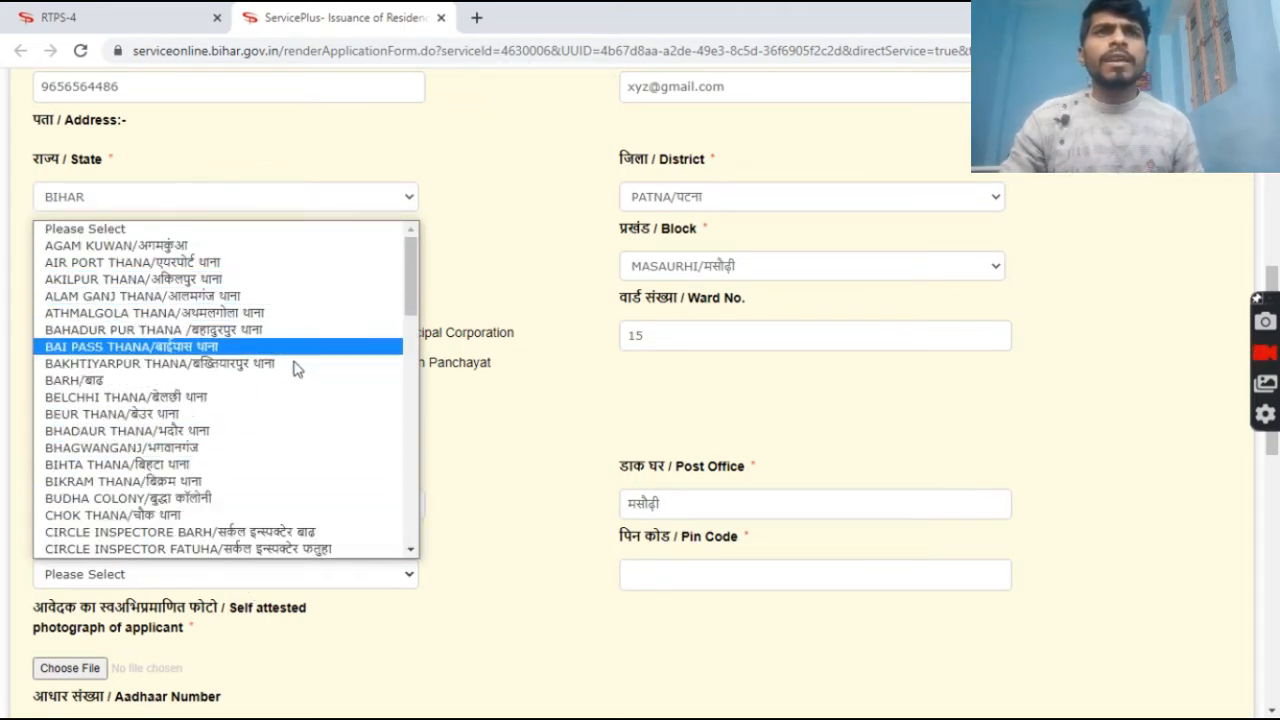
scroll(296, 369, down, 10)
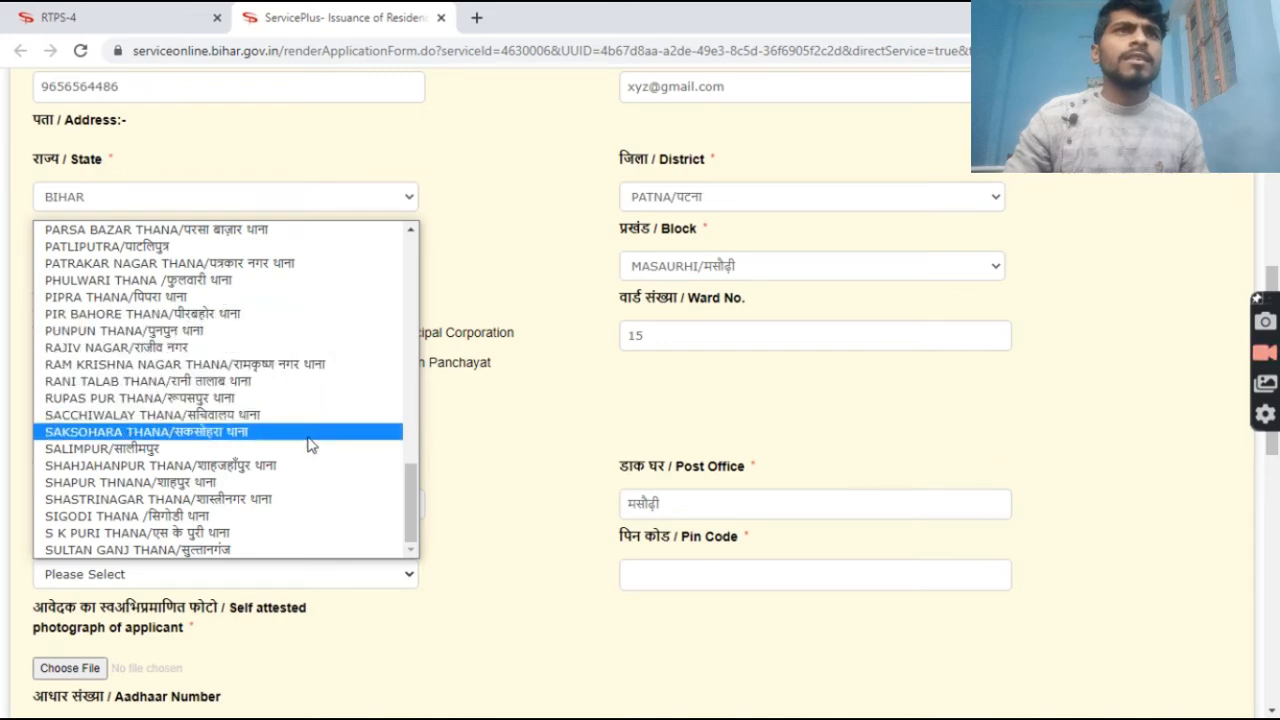
scroll(311, 368, up, 10)
scroll(311, 375, down, 10)
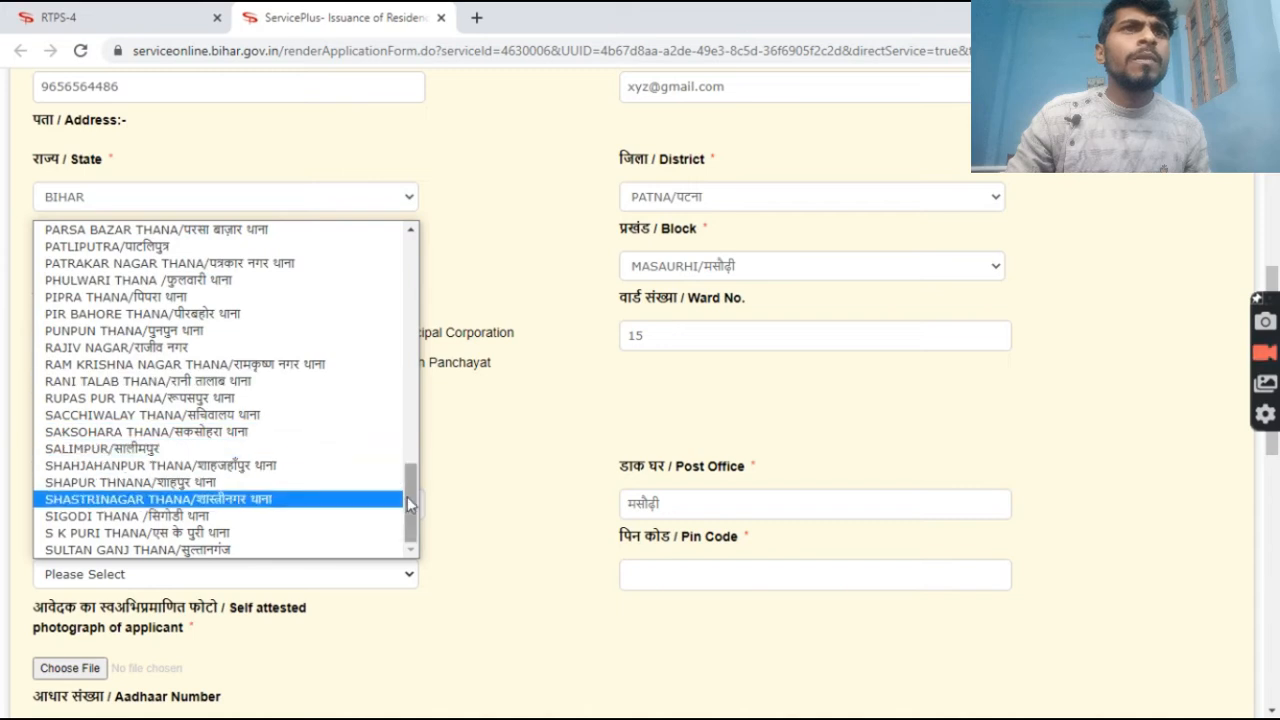
drag(407, 496, 402, 448)
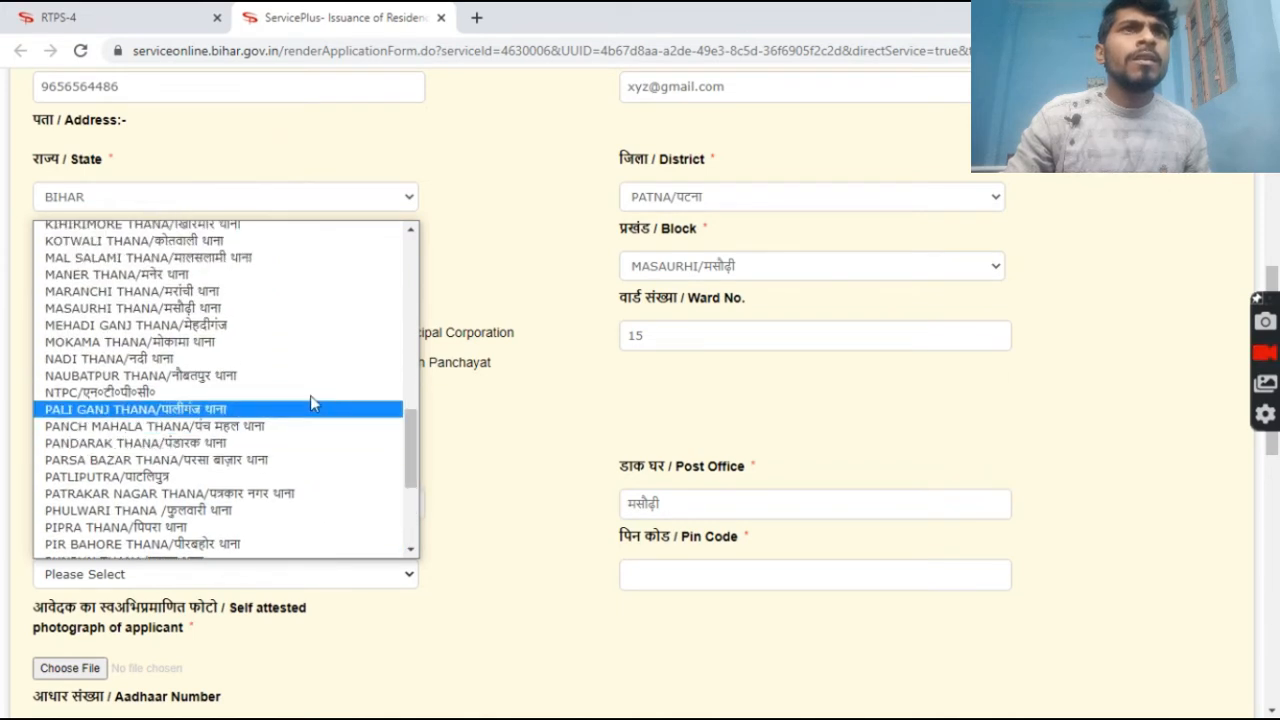
click(160, 307)
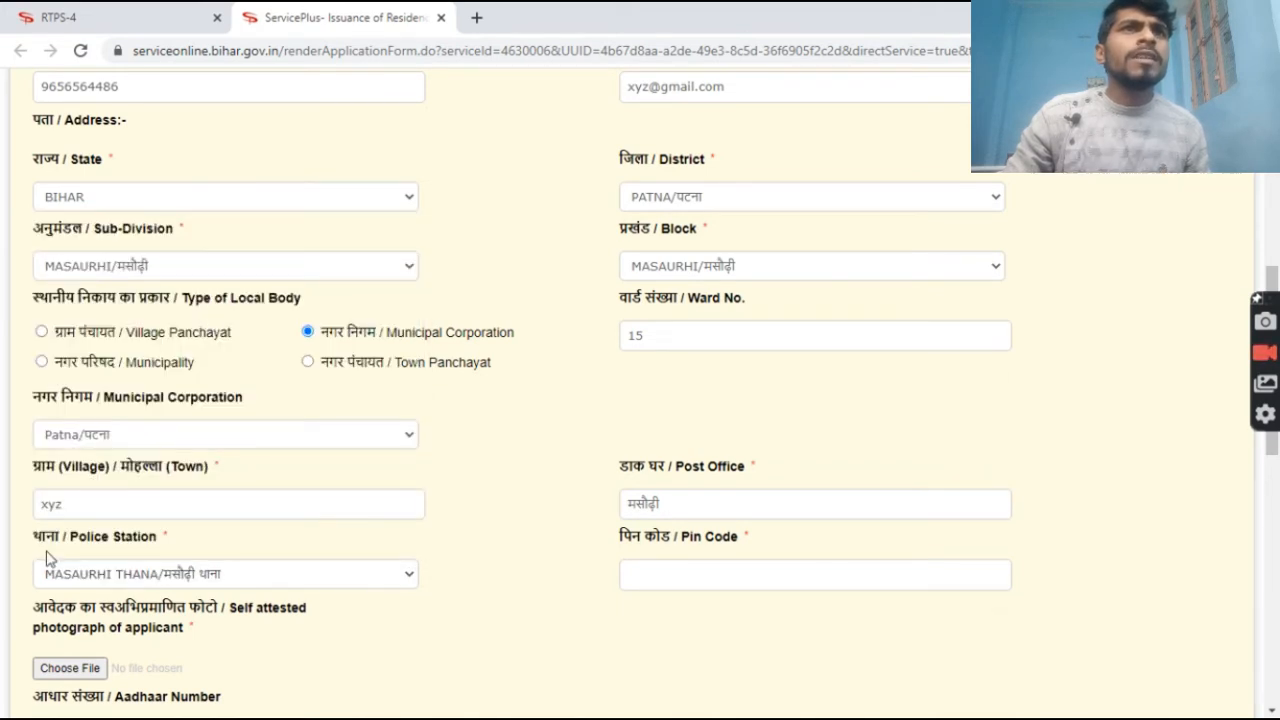
click(685, 571)
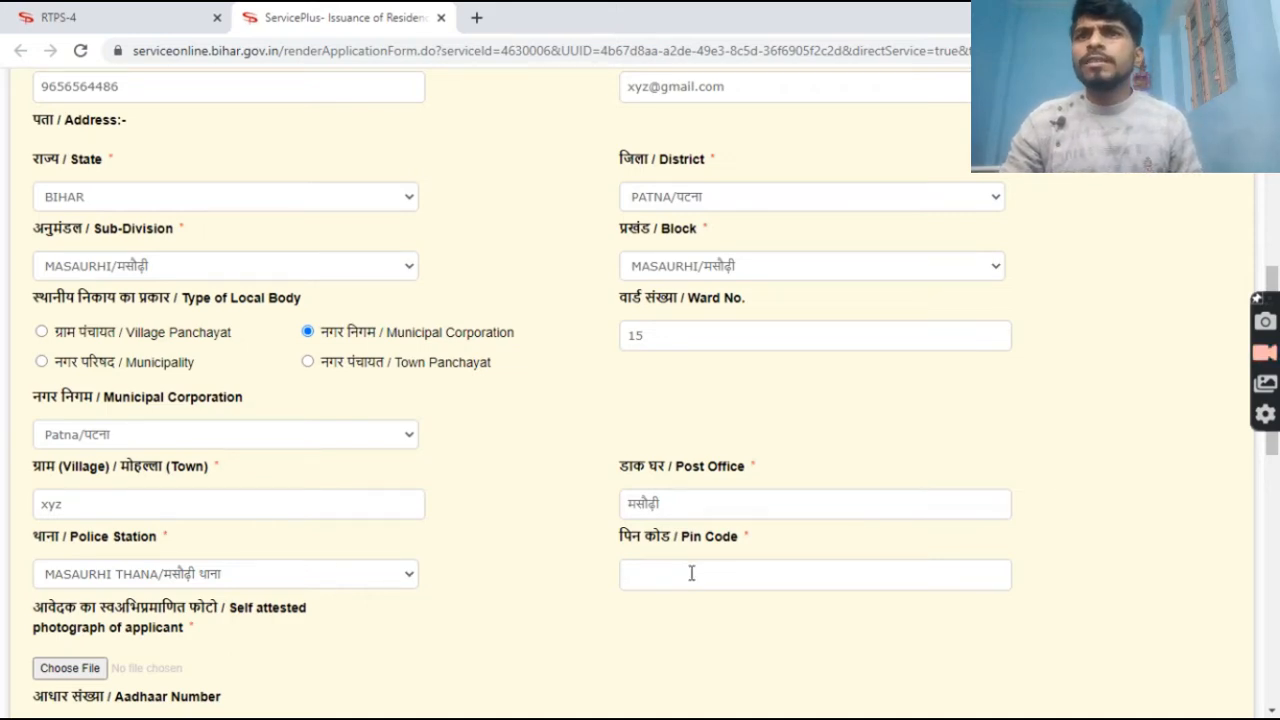
scroll(736, 573, down, 5)
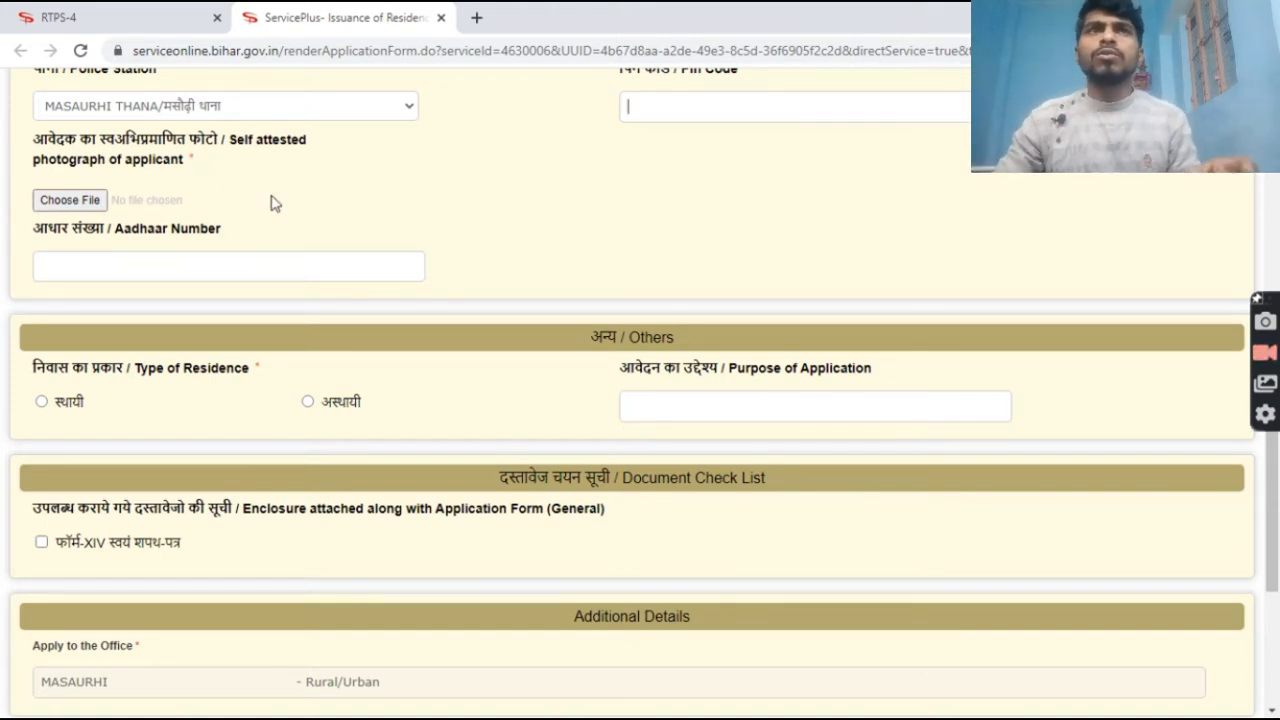
Upload WhatsApp Image 2021-08-10 at 21.51.07.jpeg from Downloads as the photograph.
click(76, 203)
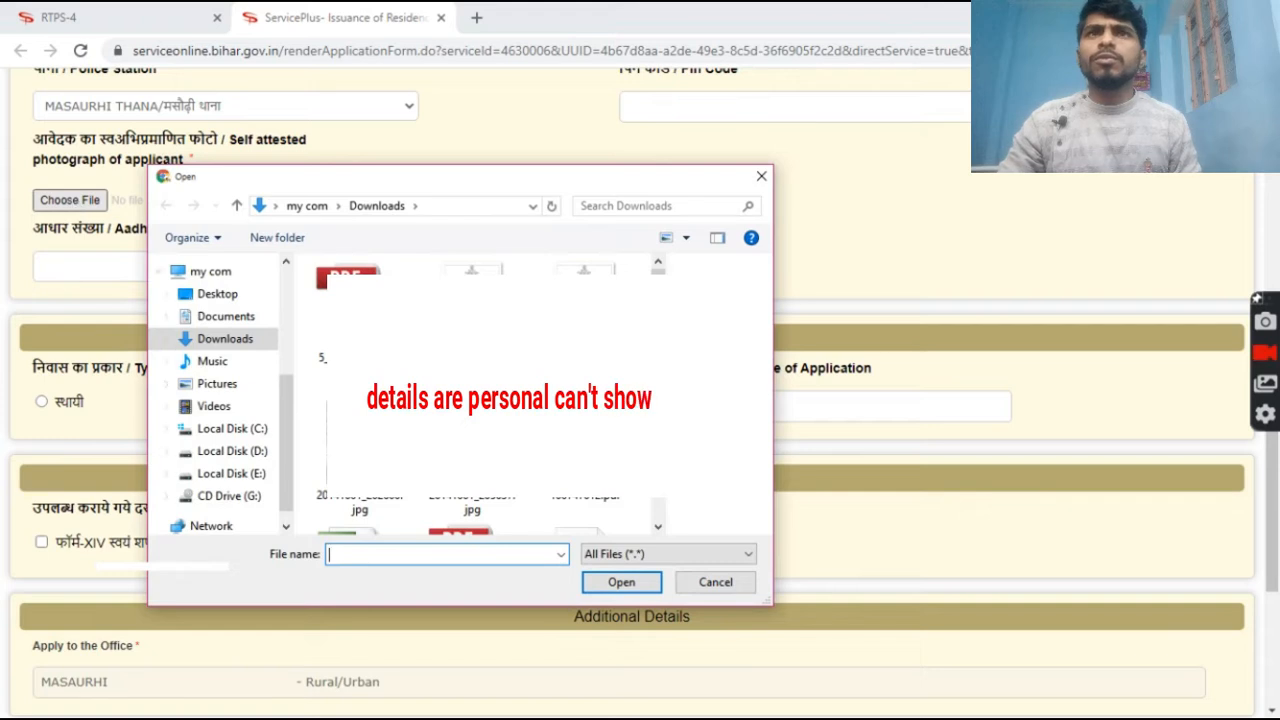
scroll(487, 395, down, 10)
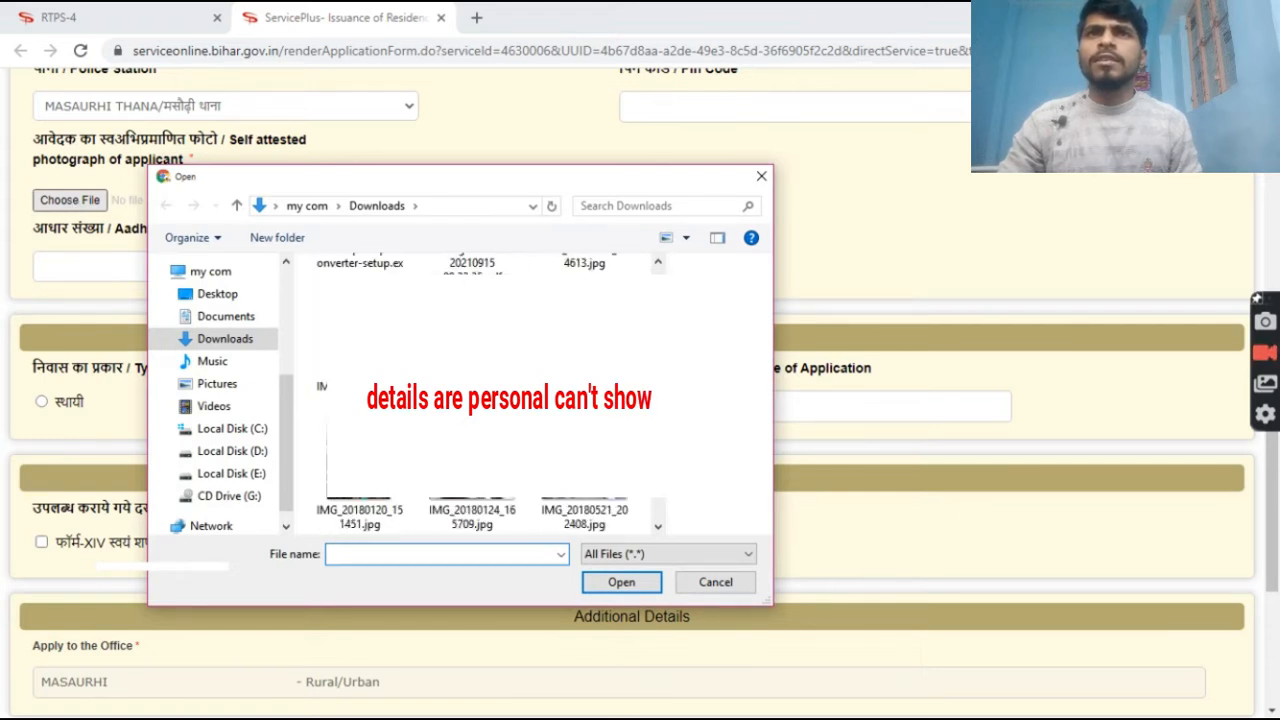
scroll(487, 395, down, 10)
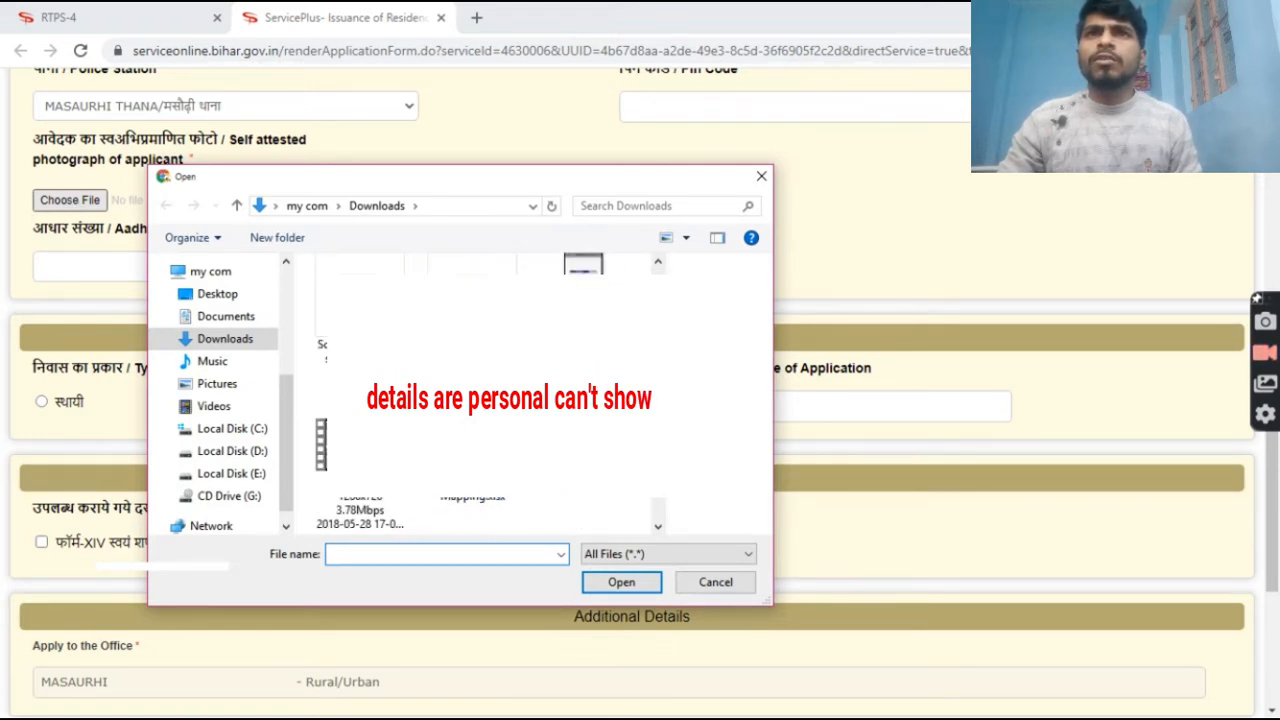
scroll(487, 395, down, 3)
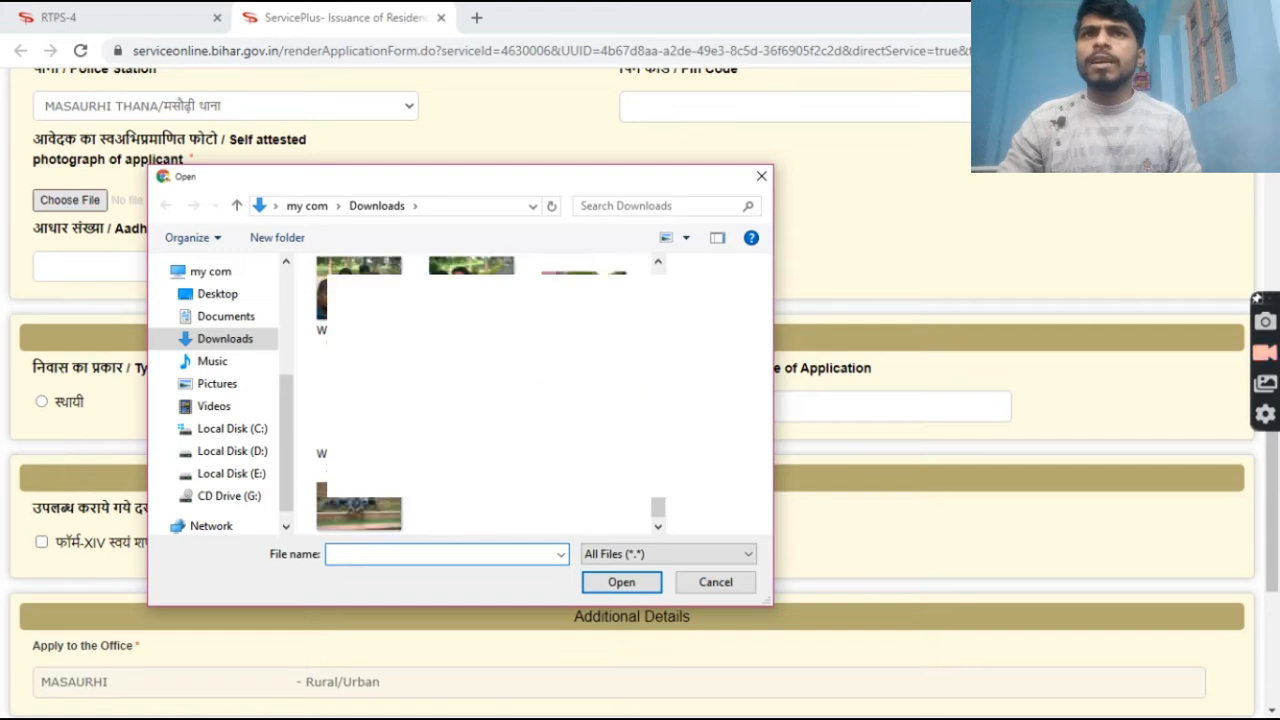
scroll(487, 395, up, 3)
scroll(487, 395, down, 5)
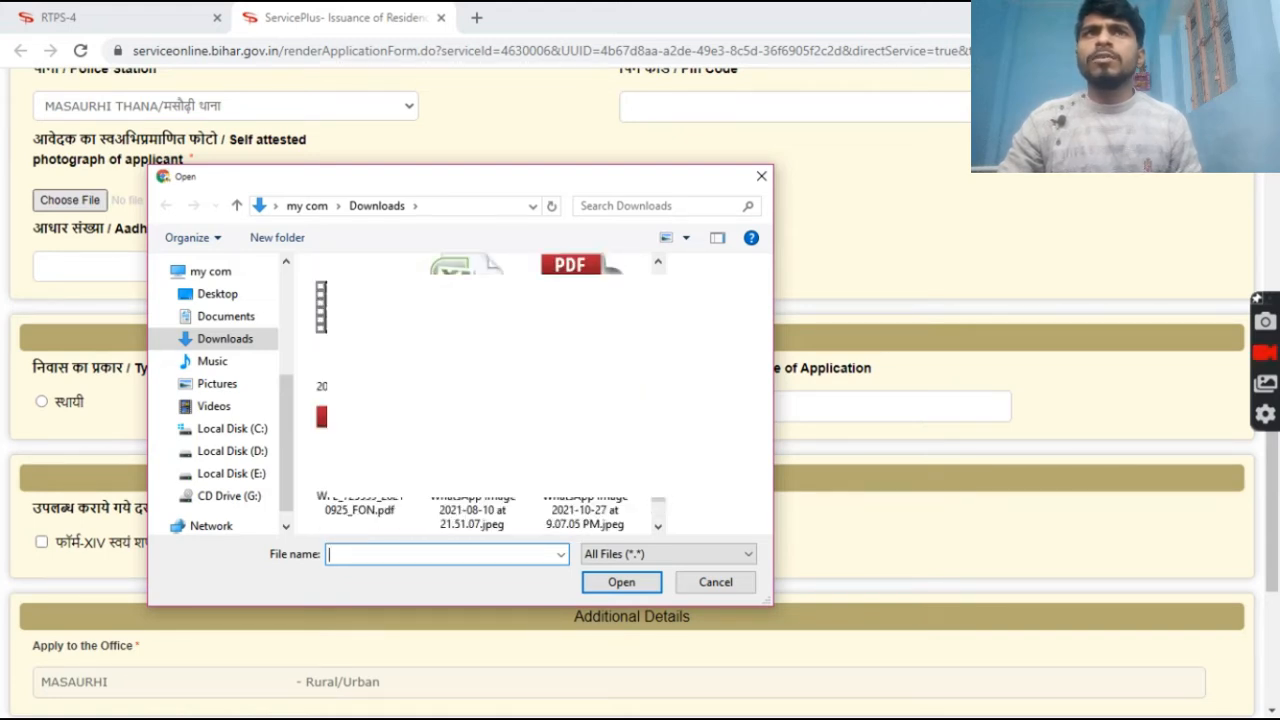
click(472, 510)
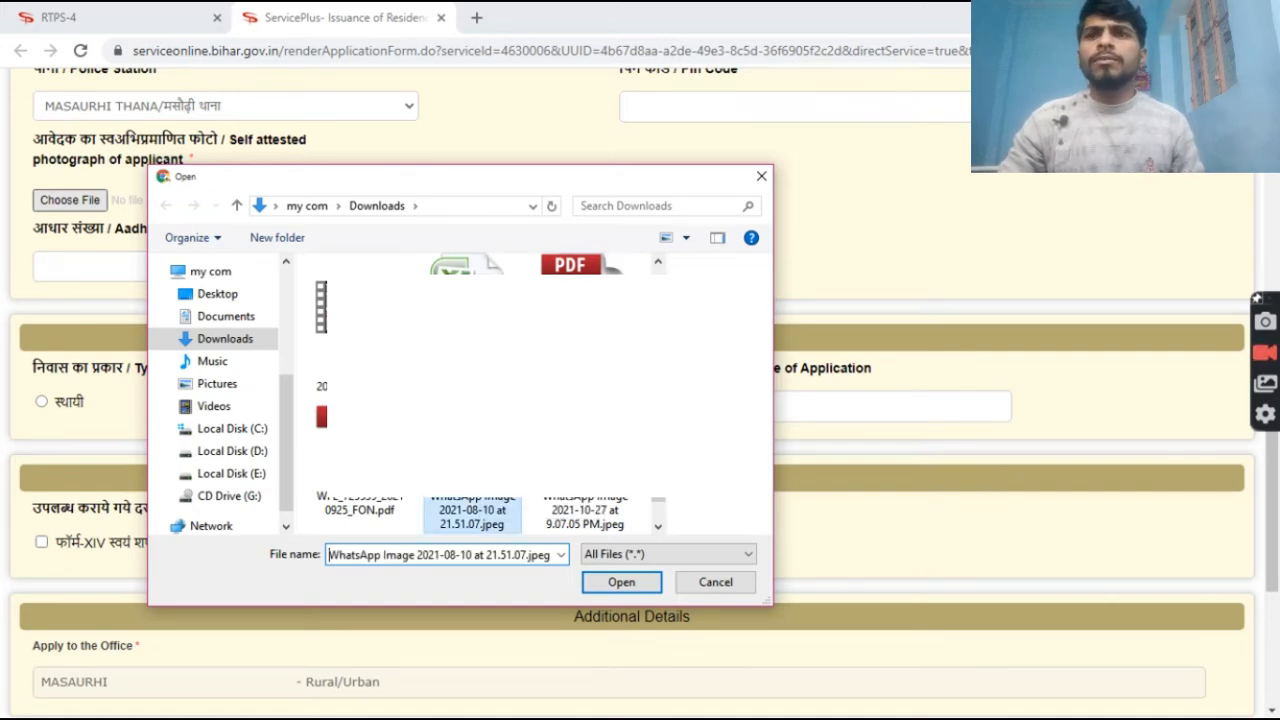
click(620, 582)
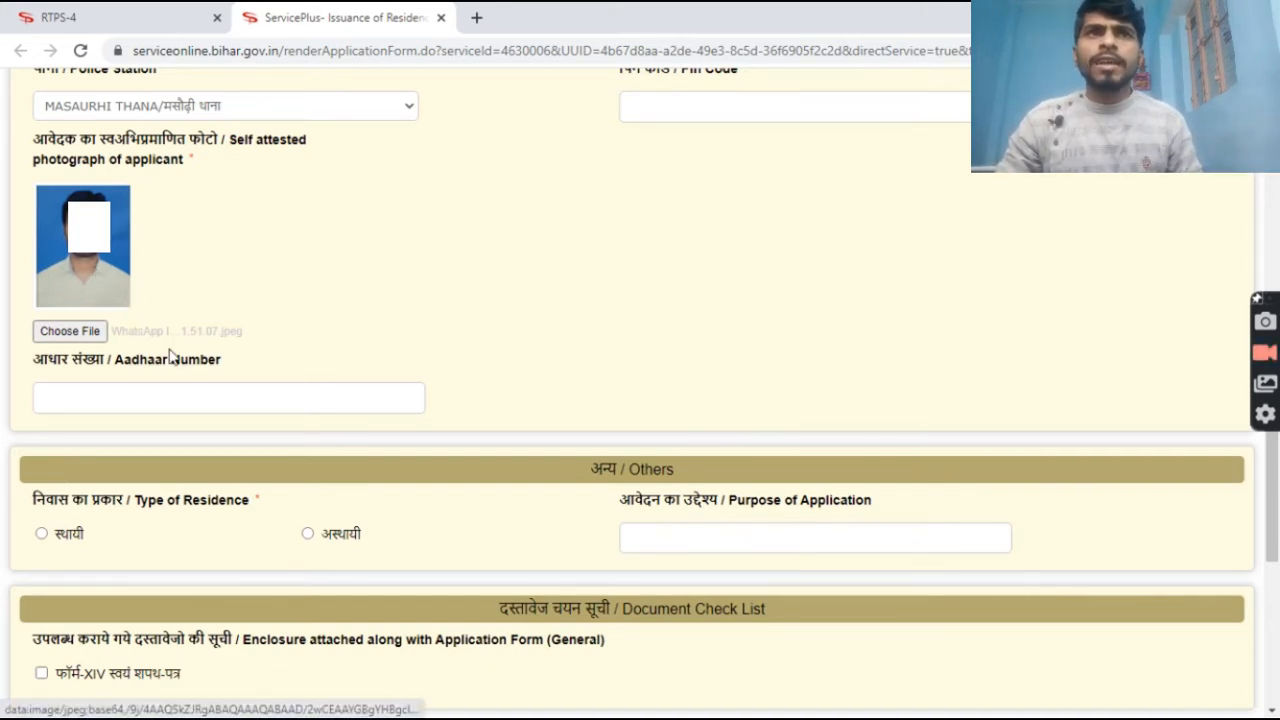
Enter the applicant's Aadhaar number in the Aadhaar Number field of Form-XII.
click(184, 400)
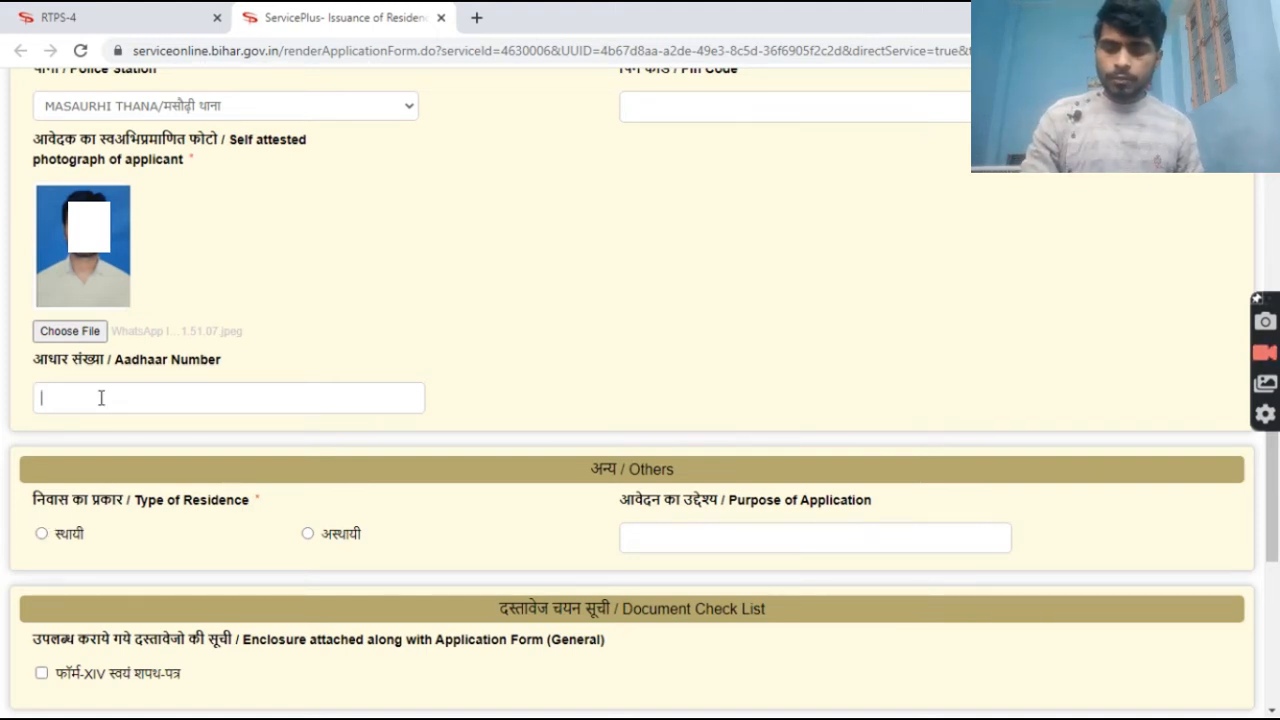
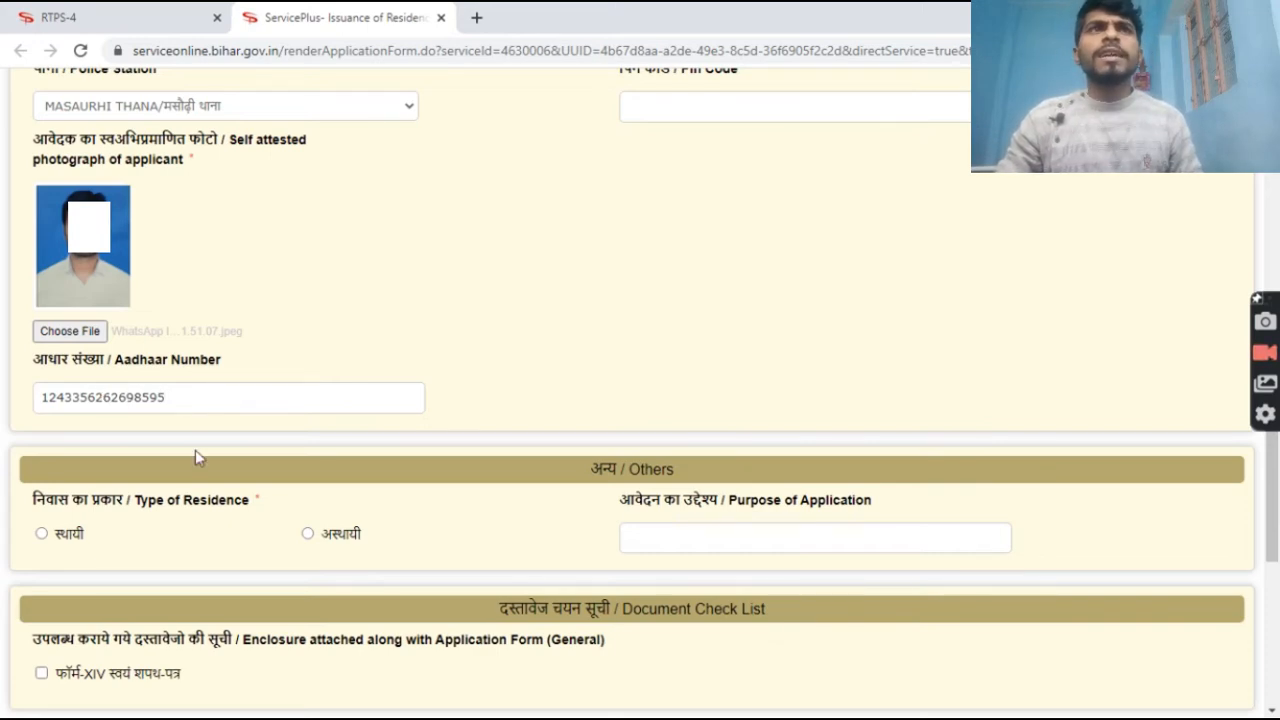
scroll(223, 480, down, 5)
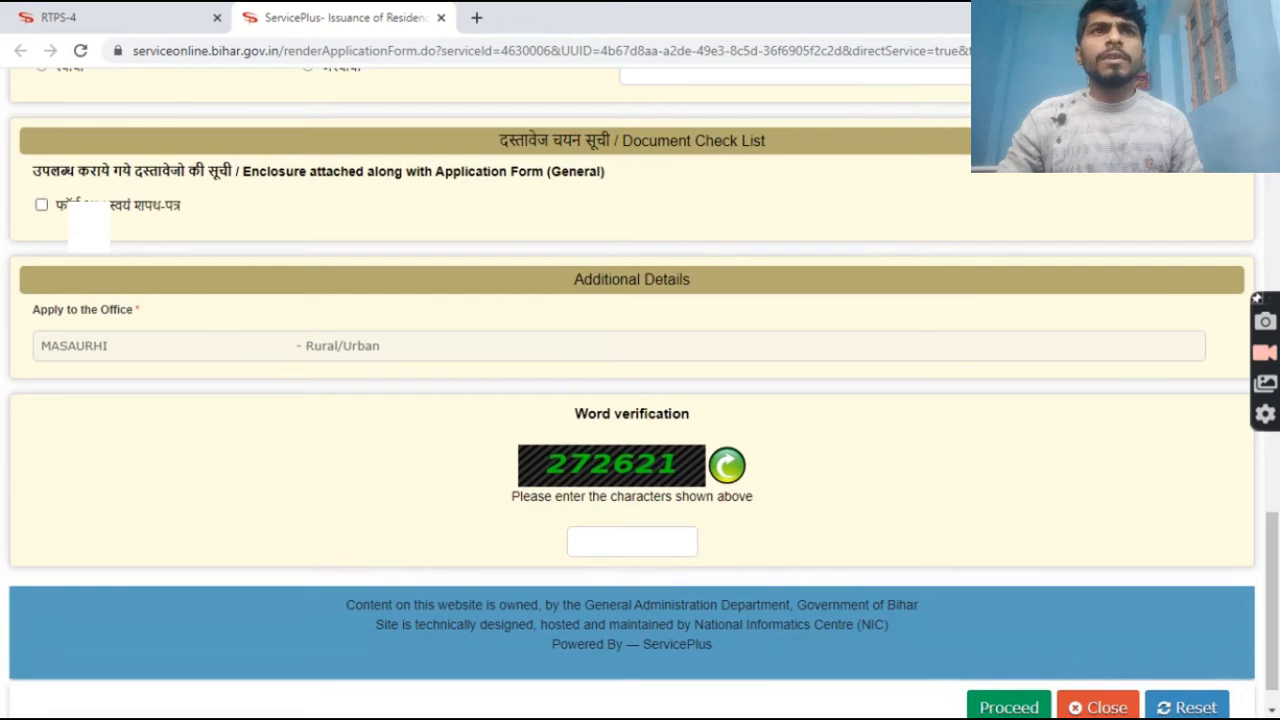
scroll(50, 218, up, 5)
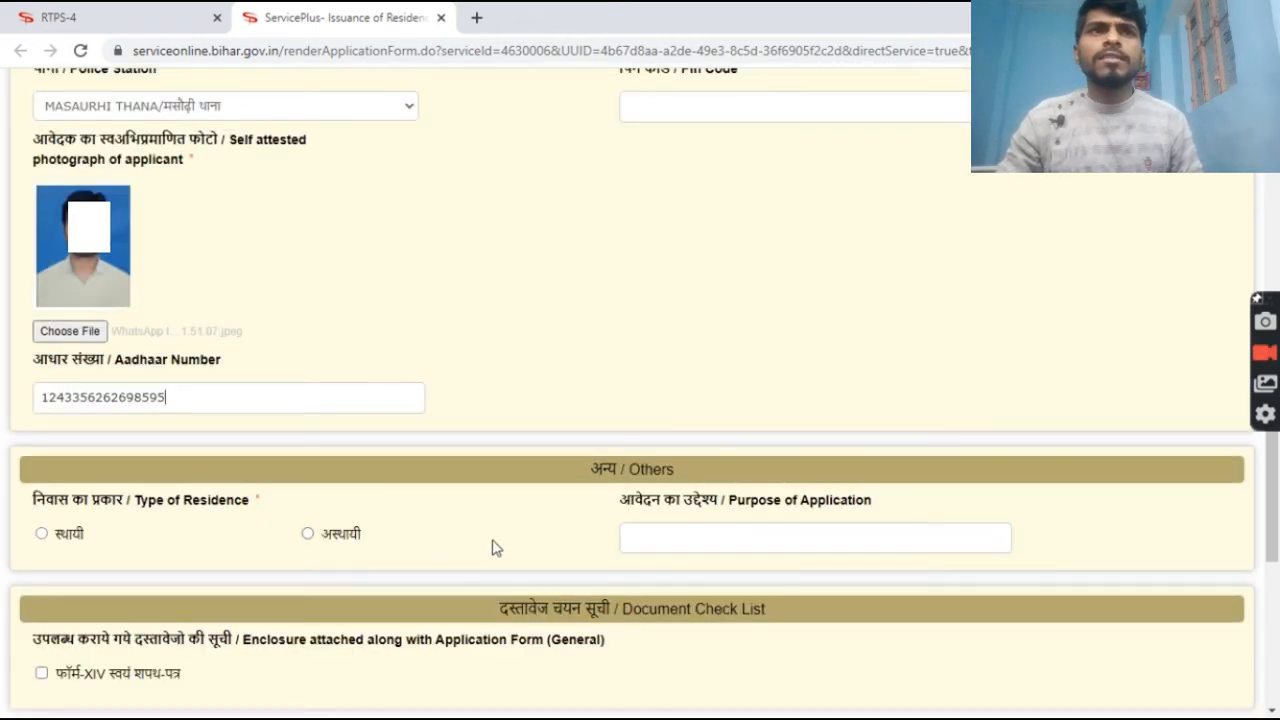
Answer the Aadhaar consent popup, which leaves the Aadhaar field cleared and flagged invalid.
click(41, 537)
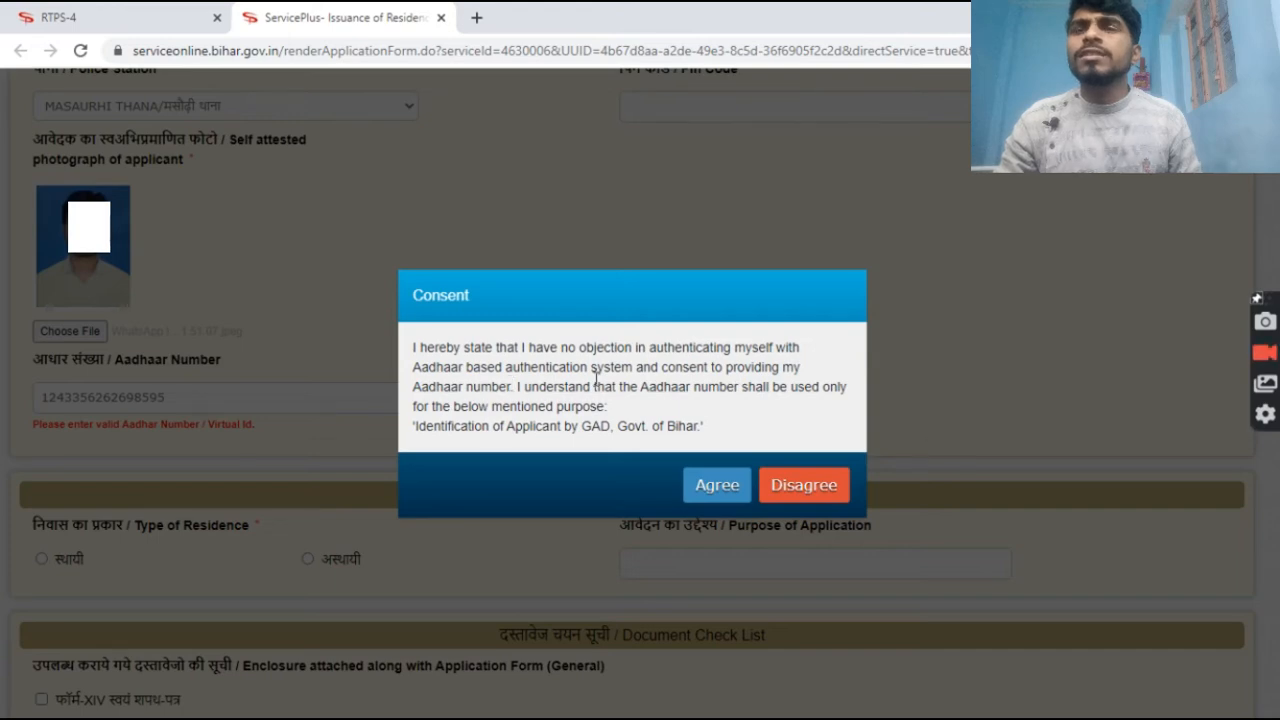
click(818, 488)
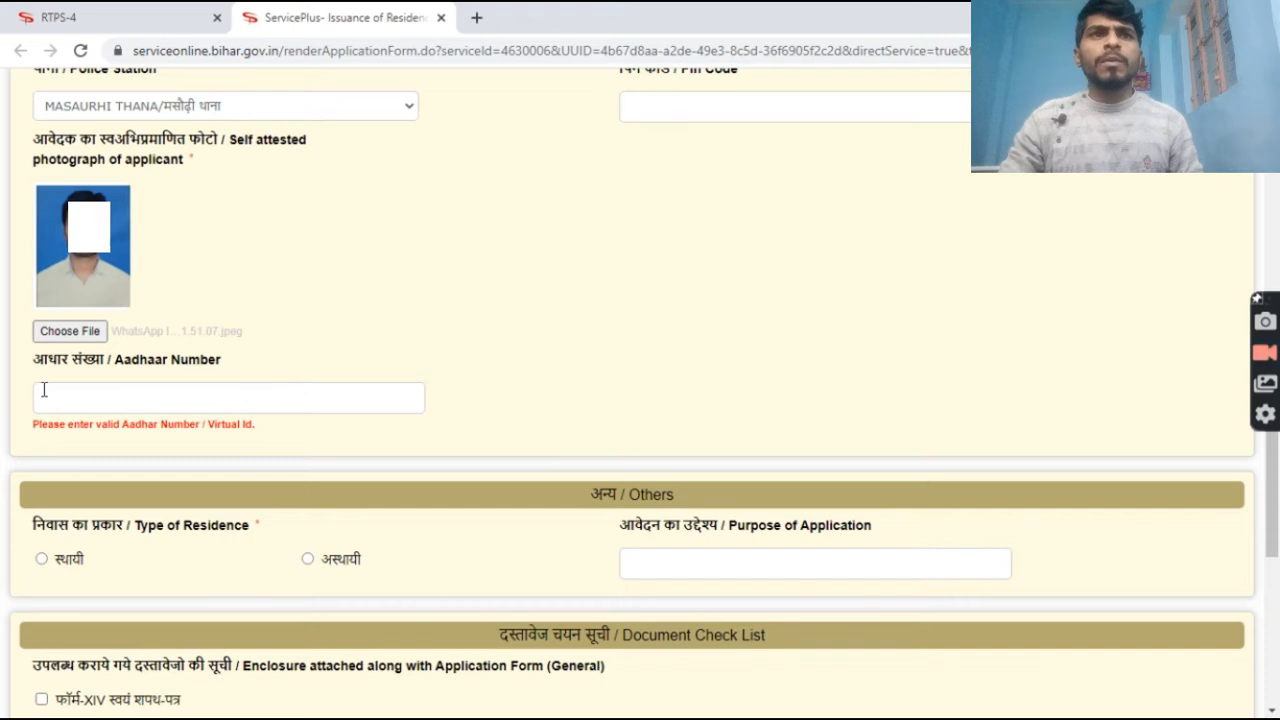
Set residence type to स्थायी and enter 'study' as the purpose of application.
click(42, 560)
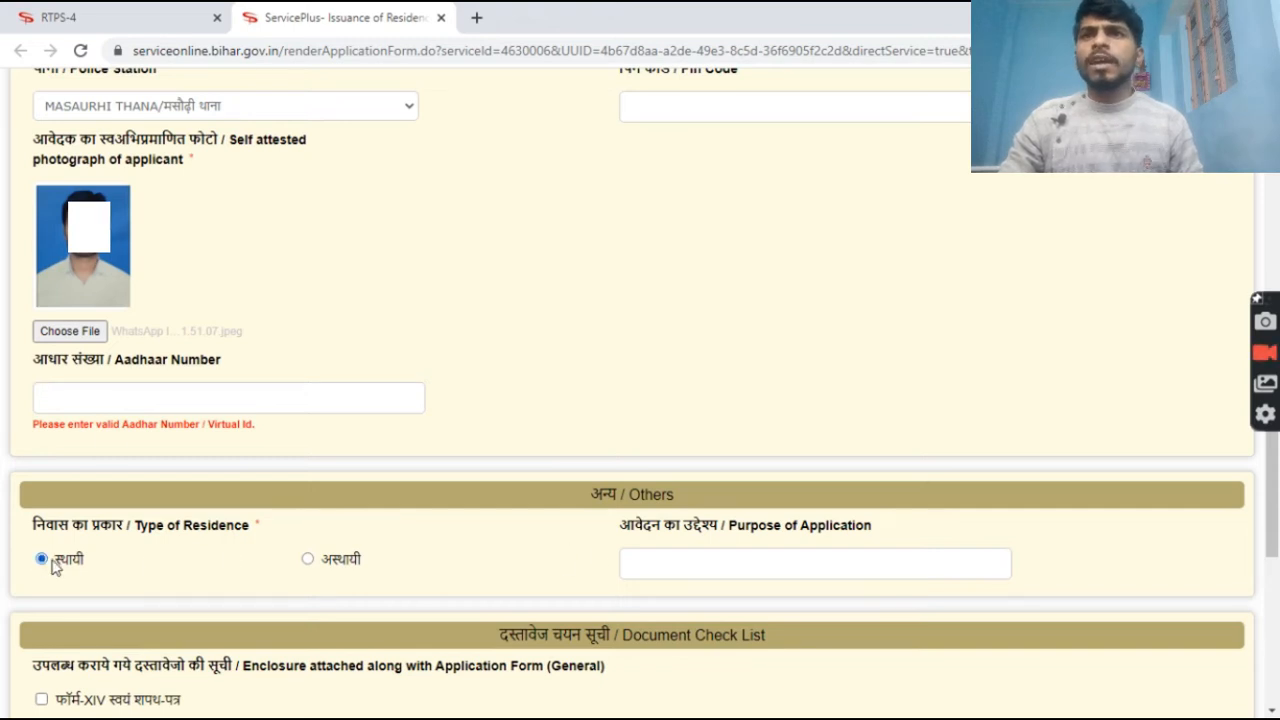
click(688, 568)
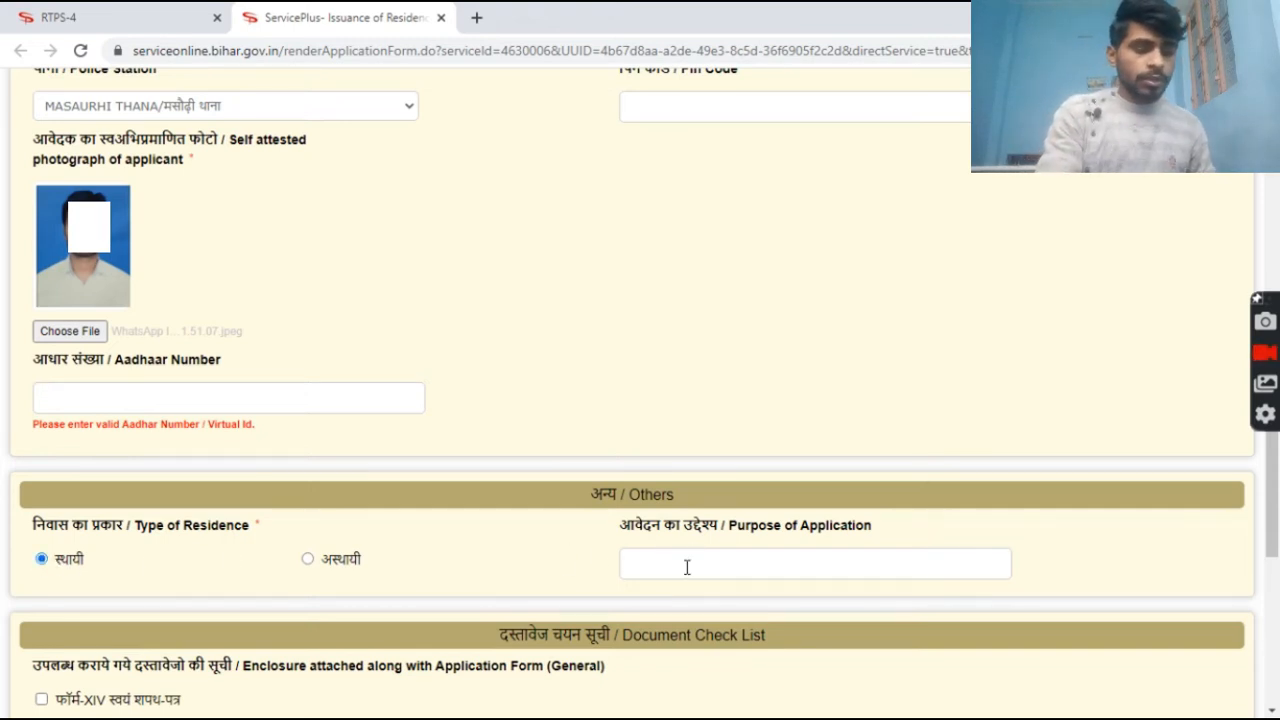
text(study)
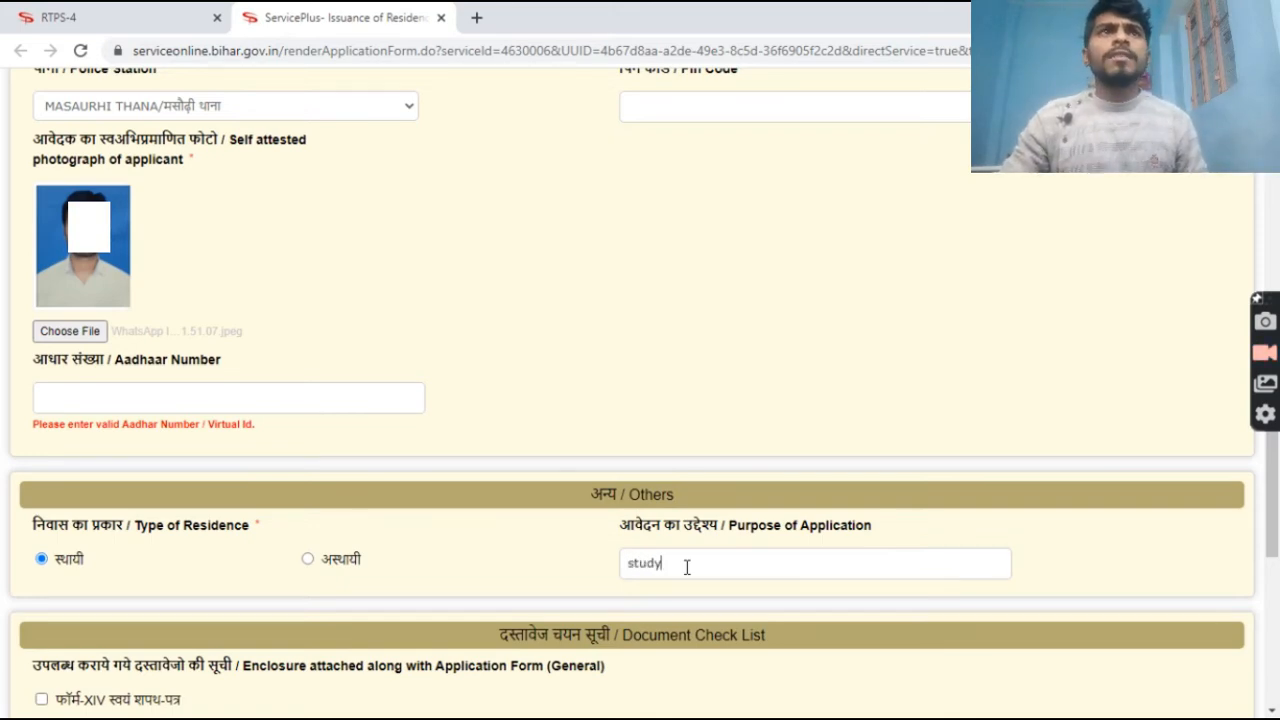
scroll(687, 567, down, 5)
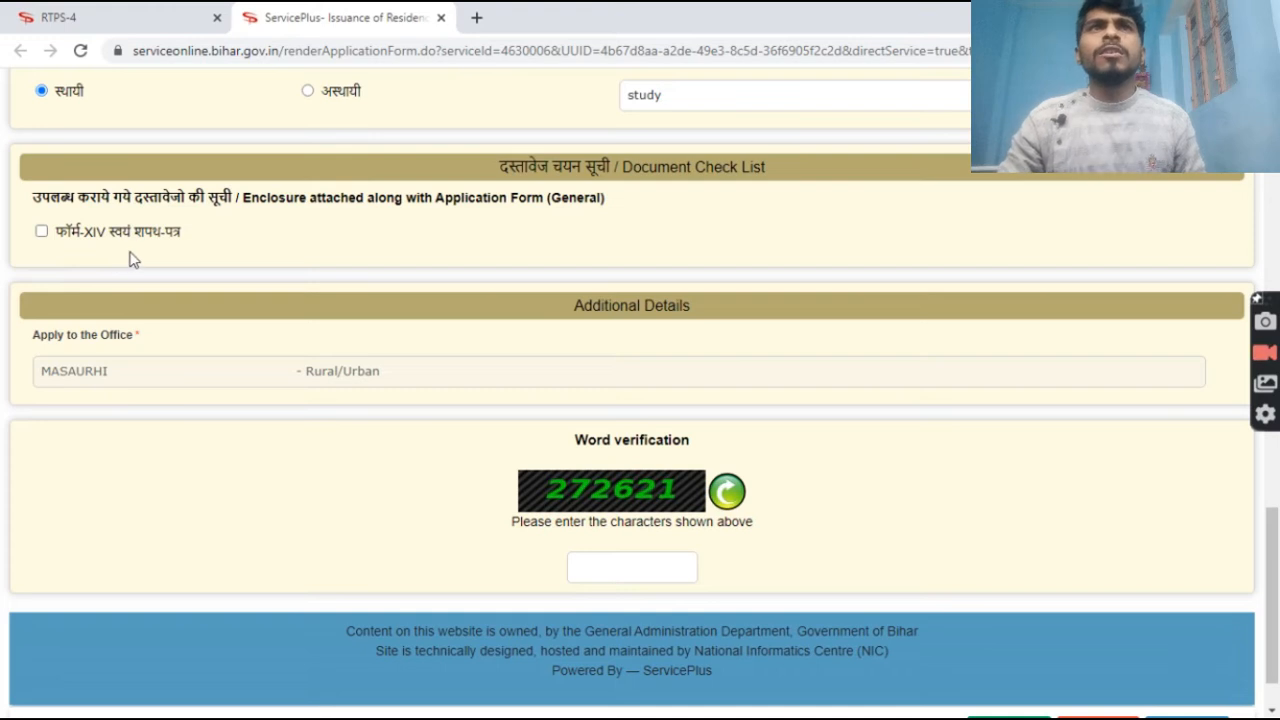
Tick the फॉर्म-XIV स्वयं शपथ-पत्र enclosure and enter the word-verification characters from the image.
click(41, 234)
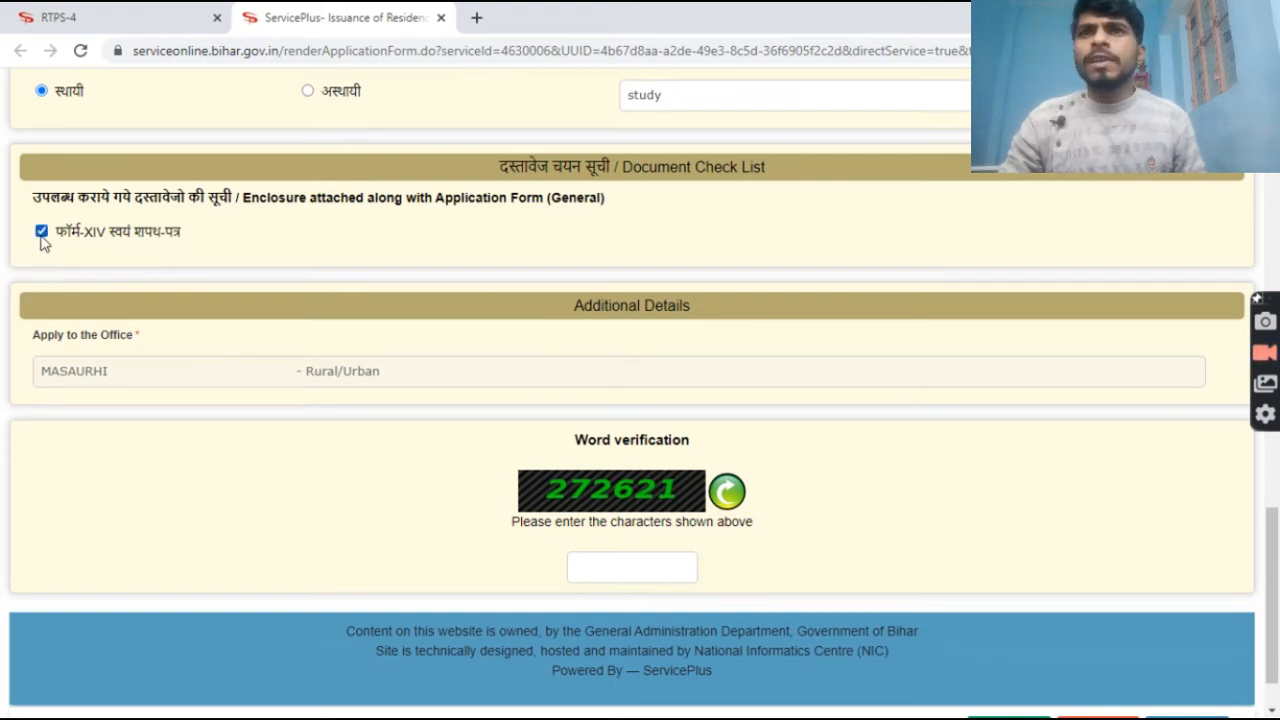
click(618, 565)
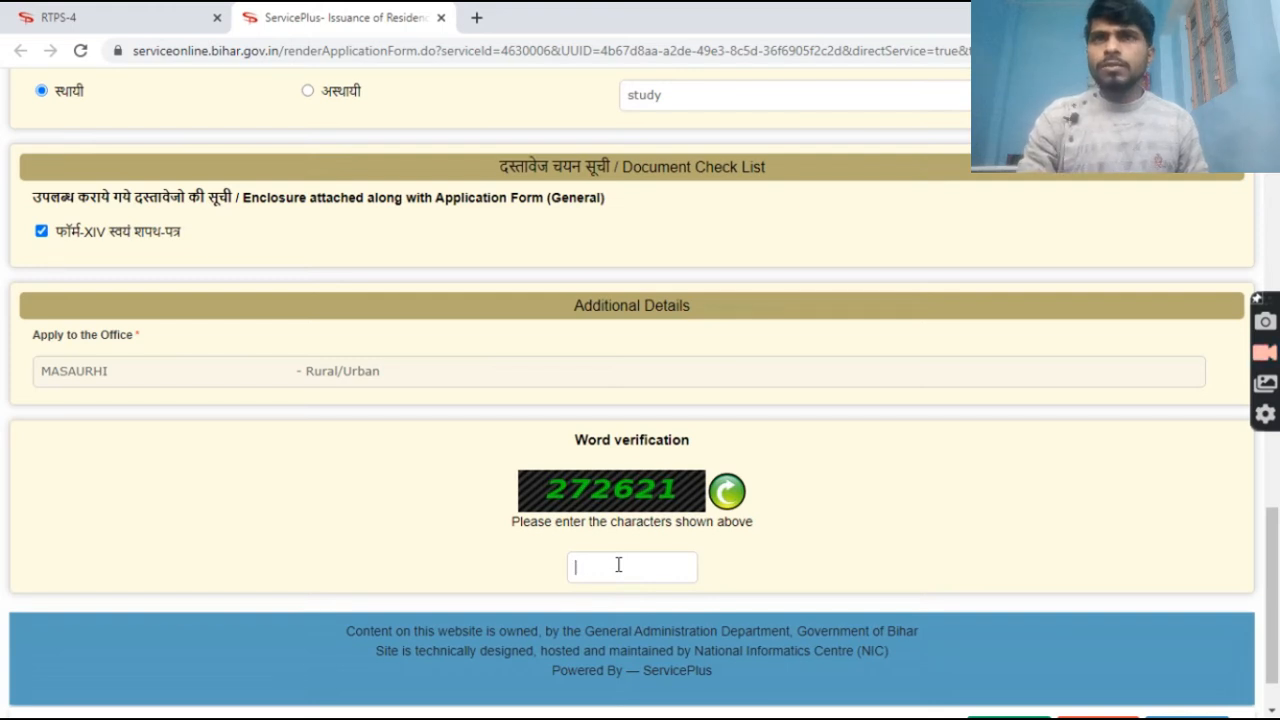
text(27)
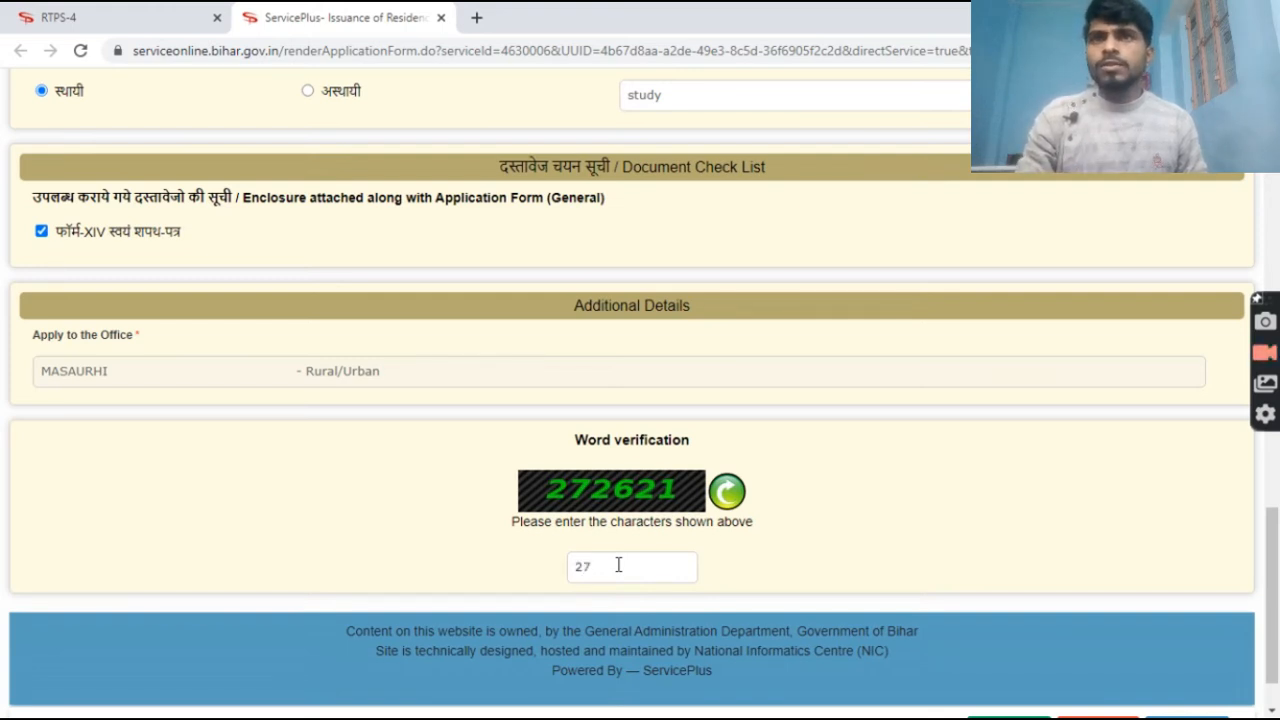
text(2621)
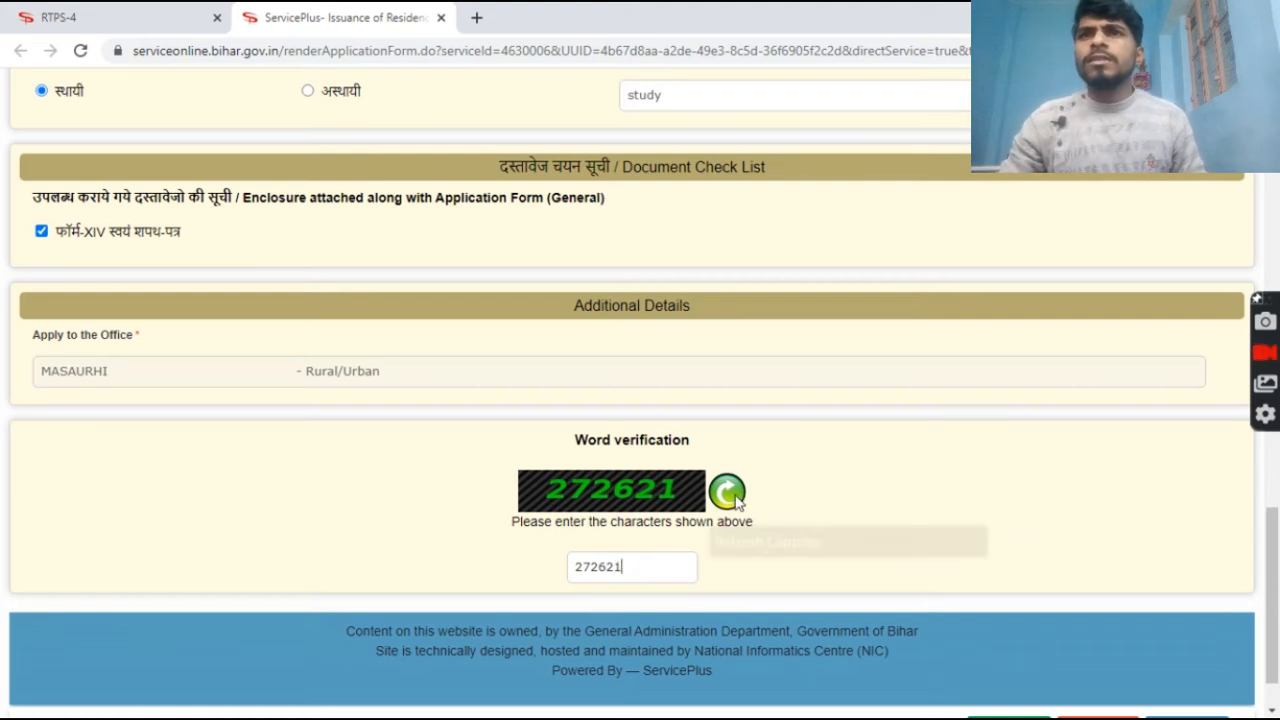
scroll(686, 577, down, 2)
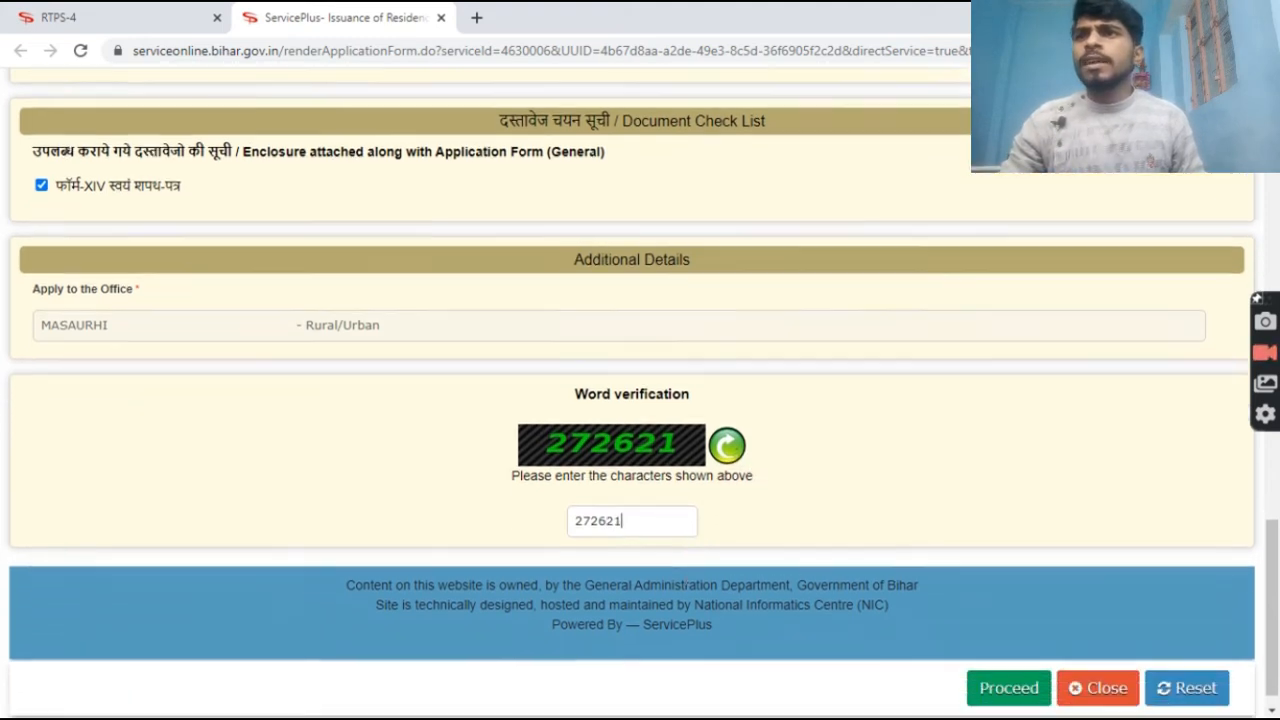
Fill in the address pin code, clearing its required-field warning.
click(1003, 668)
click(1003, 665)
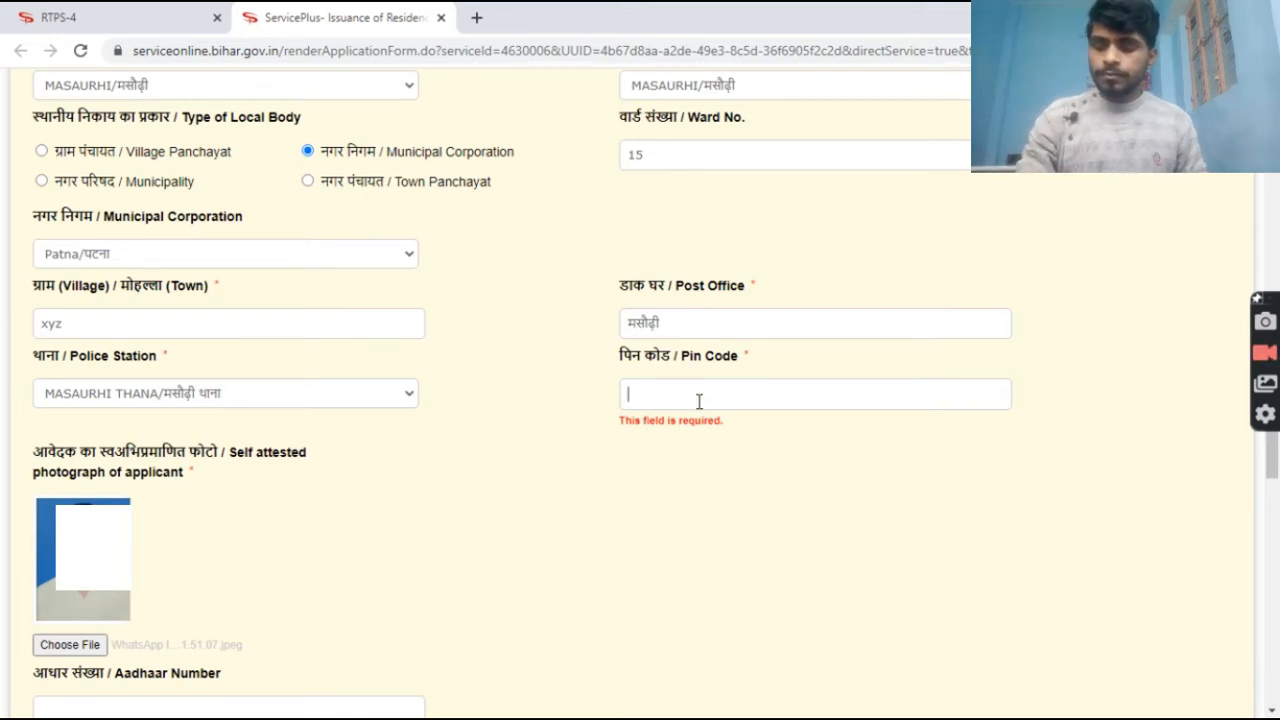
text(80)
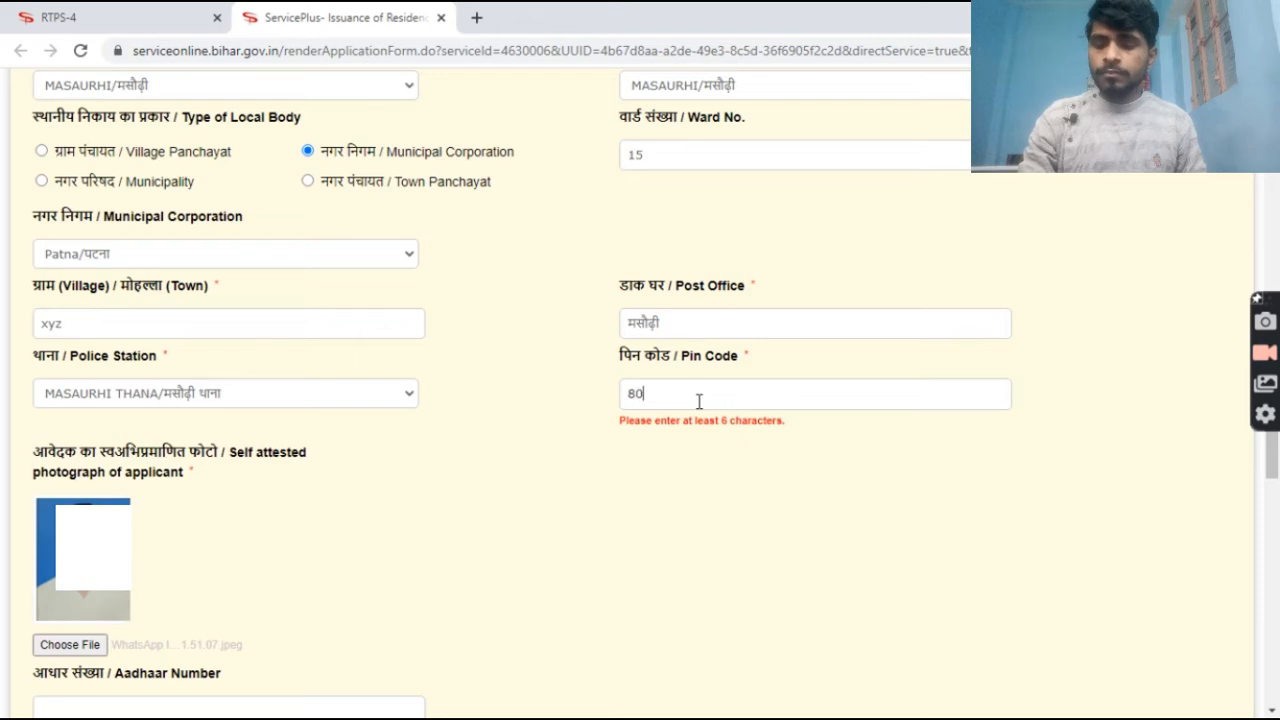
text(4456)
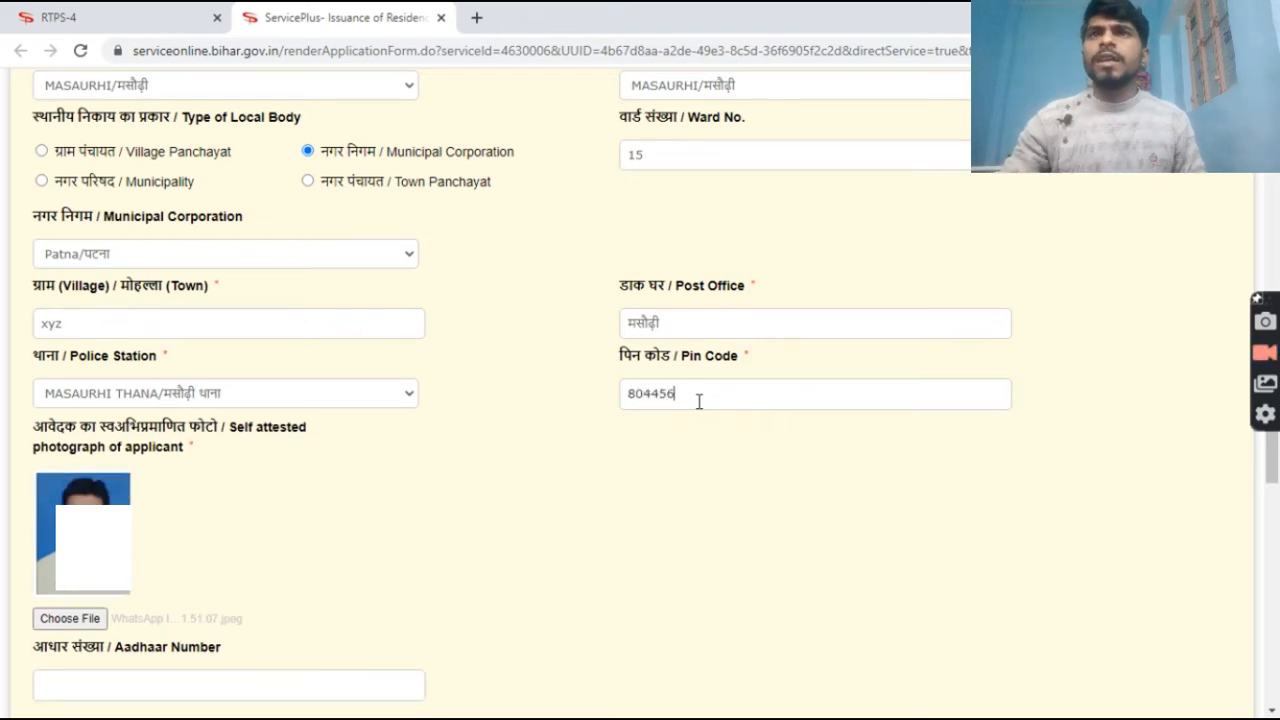
scroll(695, 430, down, 5)
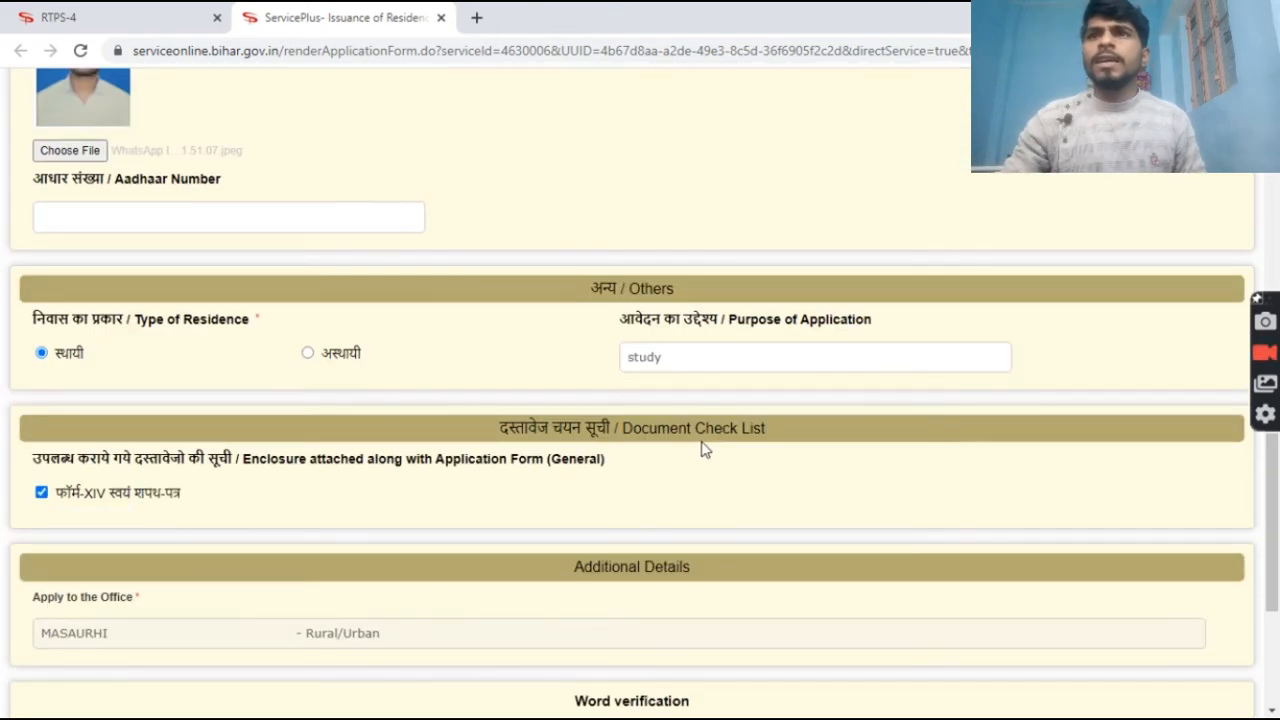
scroll(703, 449, down, 3)
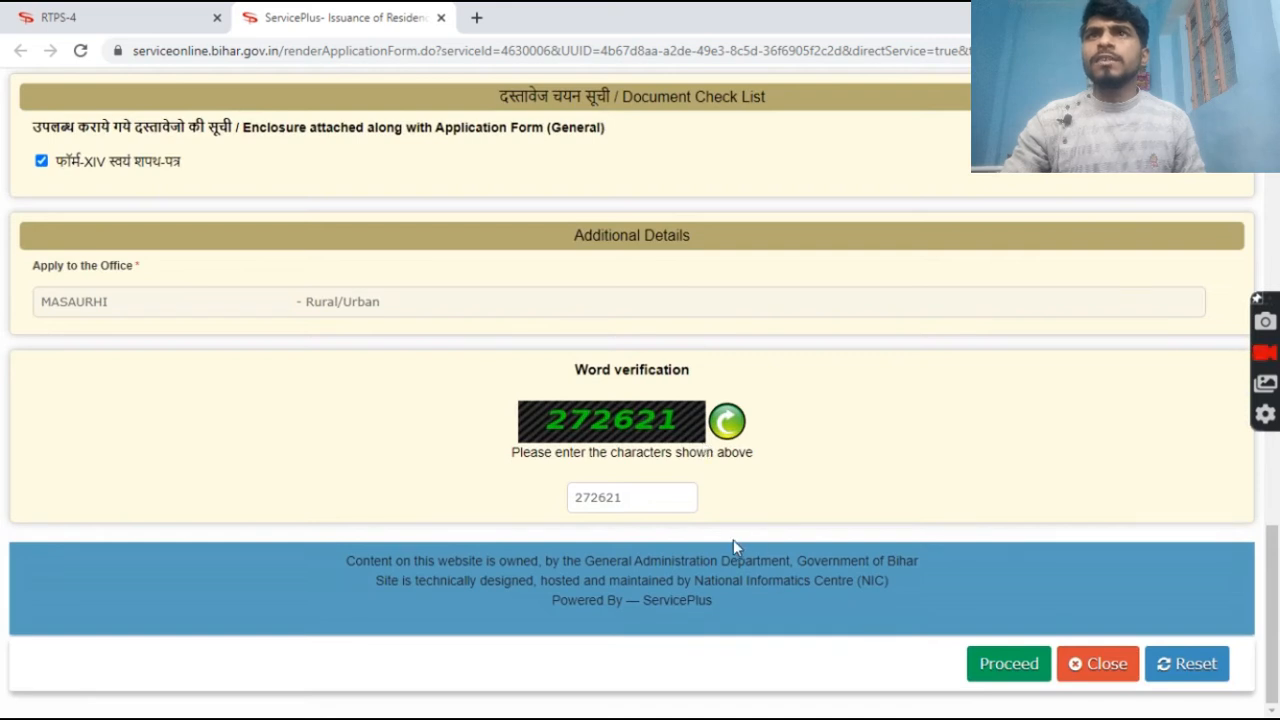
Proceed with the form, accept the name and contact notice, and review the draft preview.
click(990, 664)
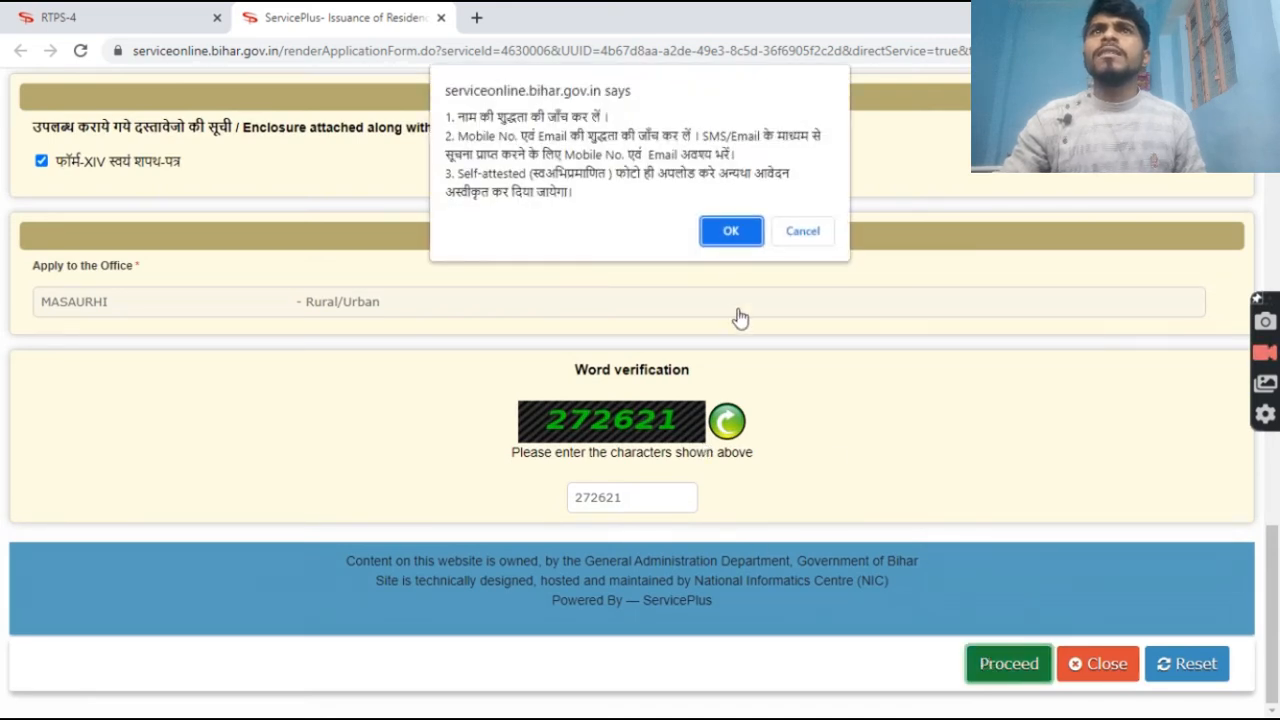
click(718, 238)
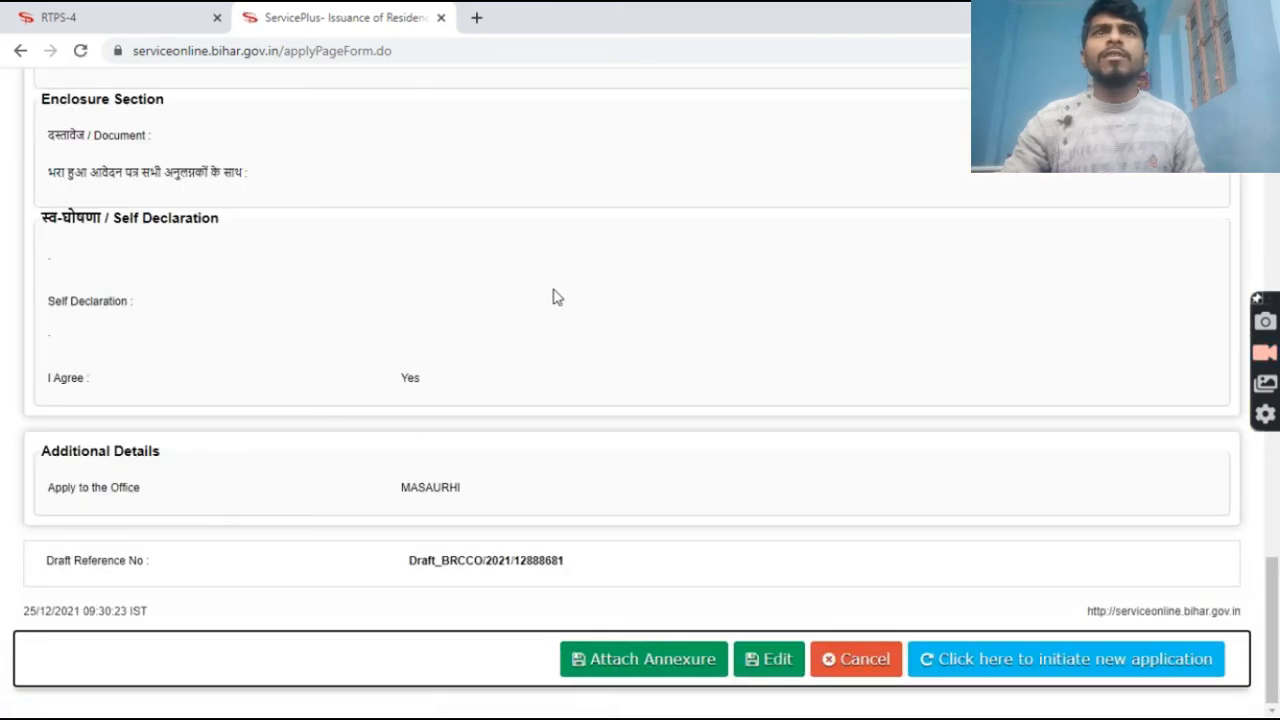
scroll(557, 295, up, 10)
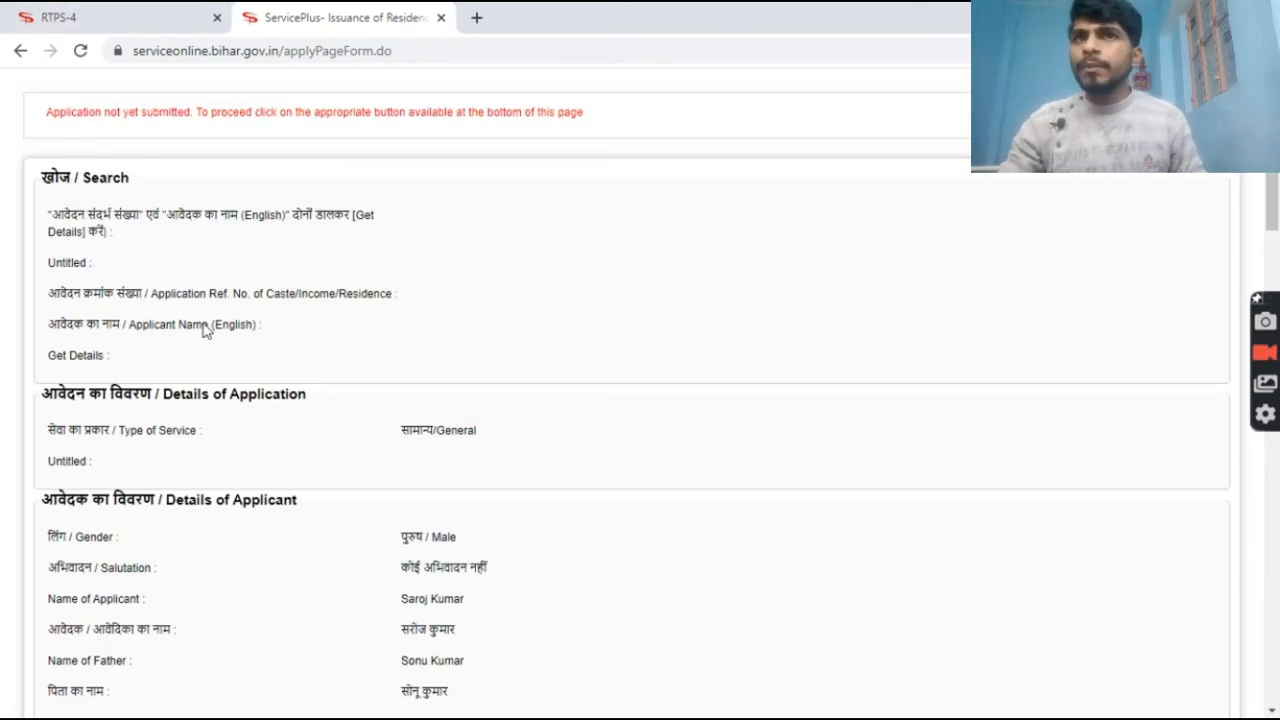
scroll(903, 403, down, 5)
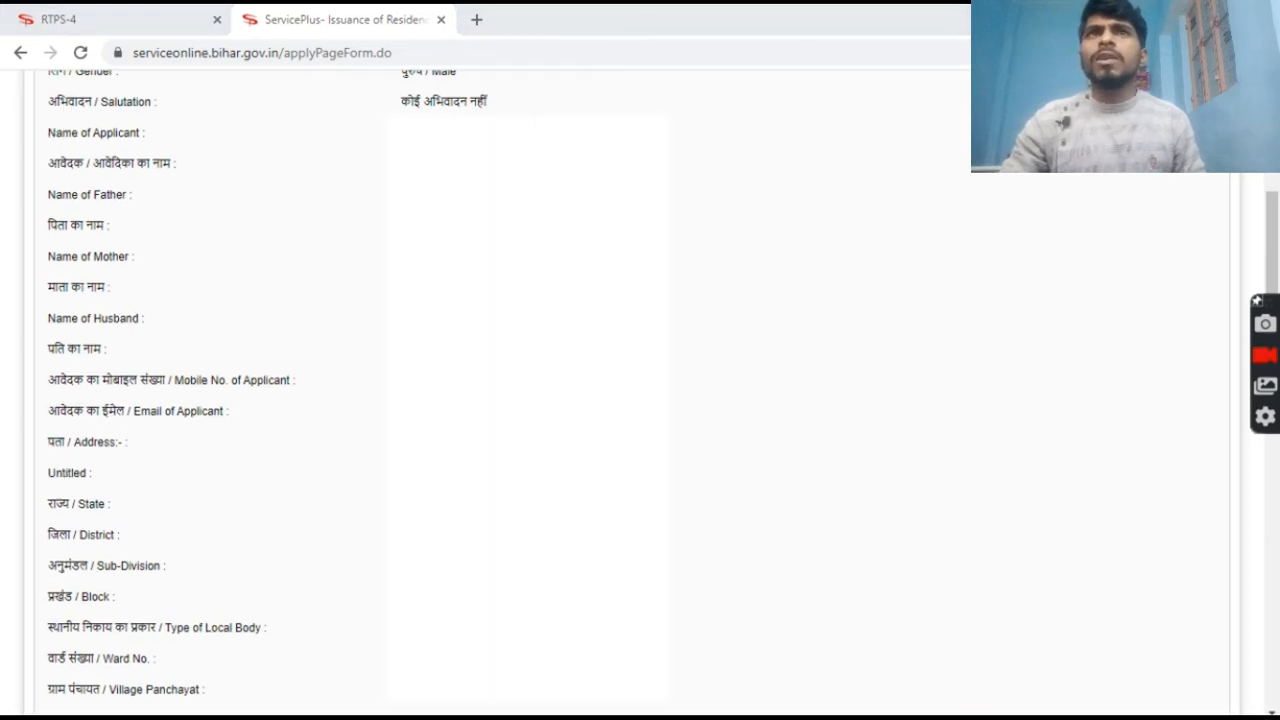
scroll(200, 429, down, 5)
scroll(683, 420, down, 5)
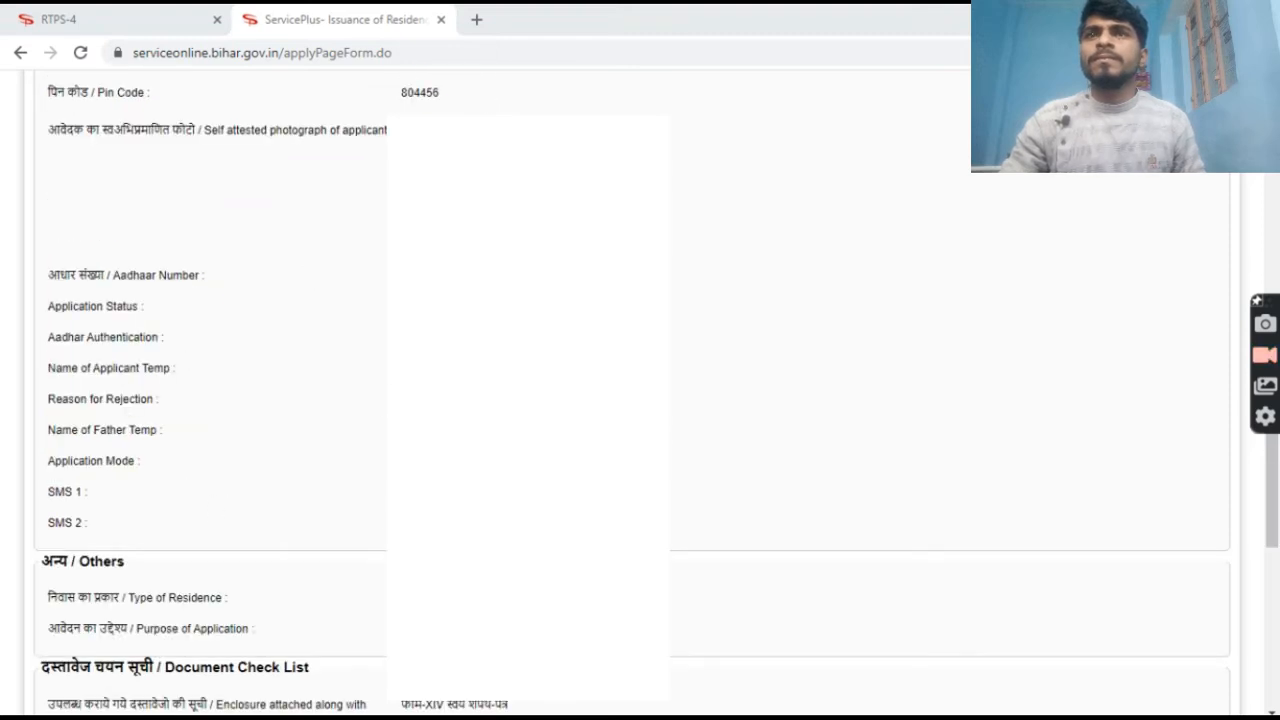
scroll(629, 629, down, 10)
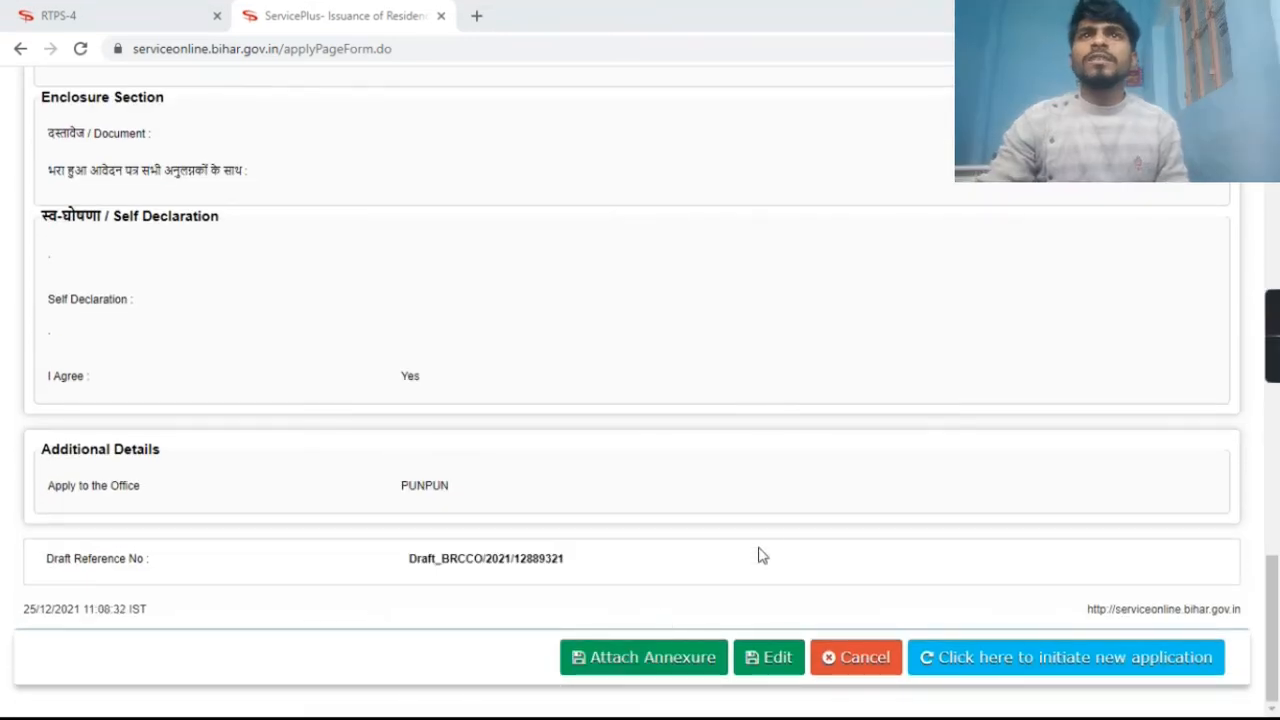
scroll(748, 457, up, 10)
scroll(751, 454, down, 10)
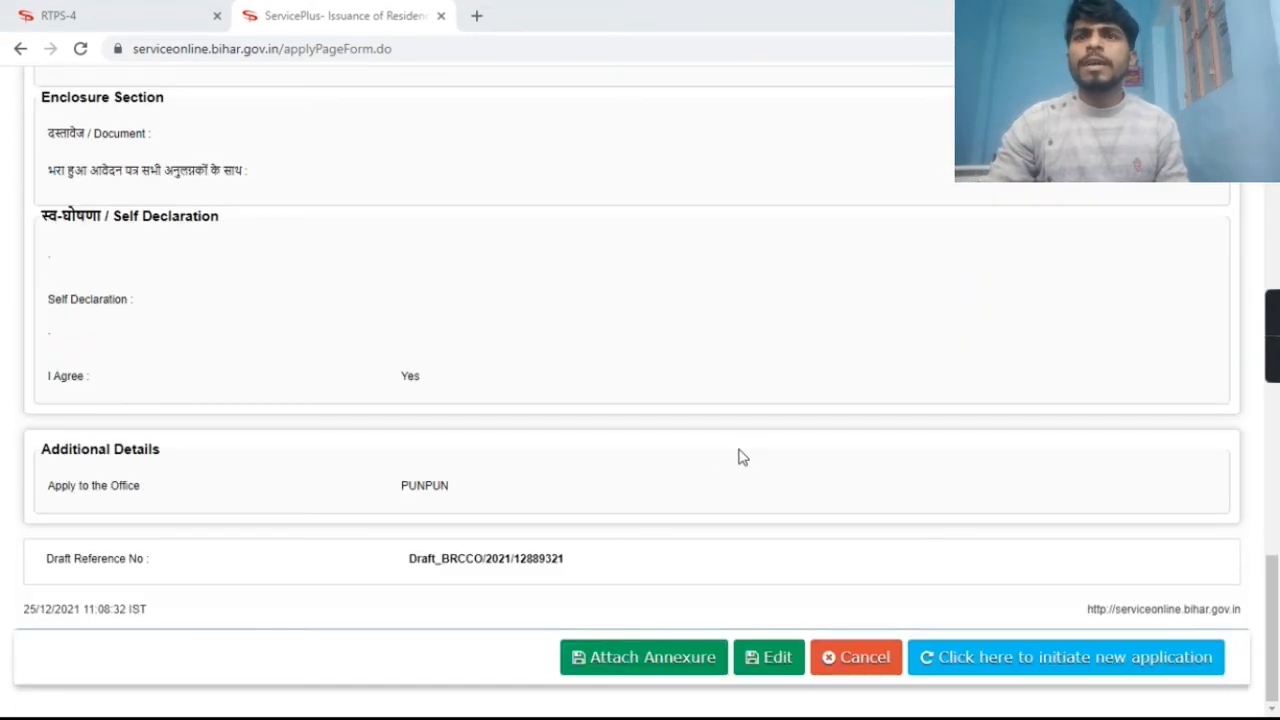
On the Attach Annexure page, choose आधार कार्ड as the enclosure document and bring up the file picker.
click(667, 669)
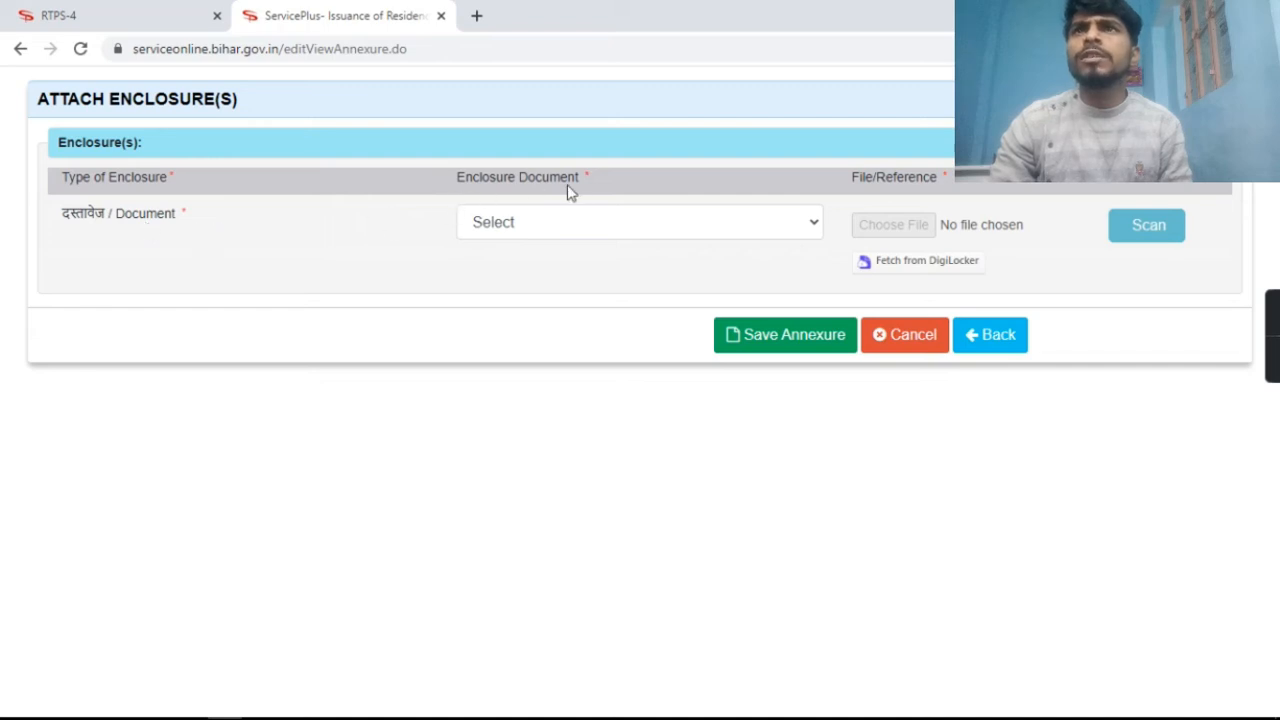
click(763, 233)
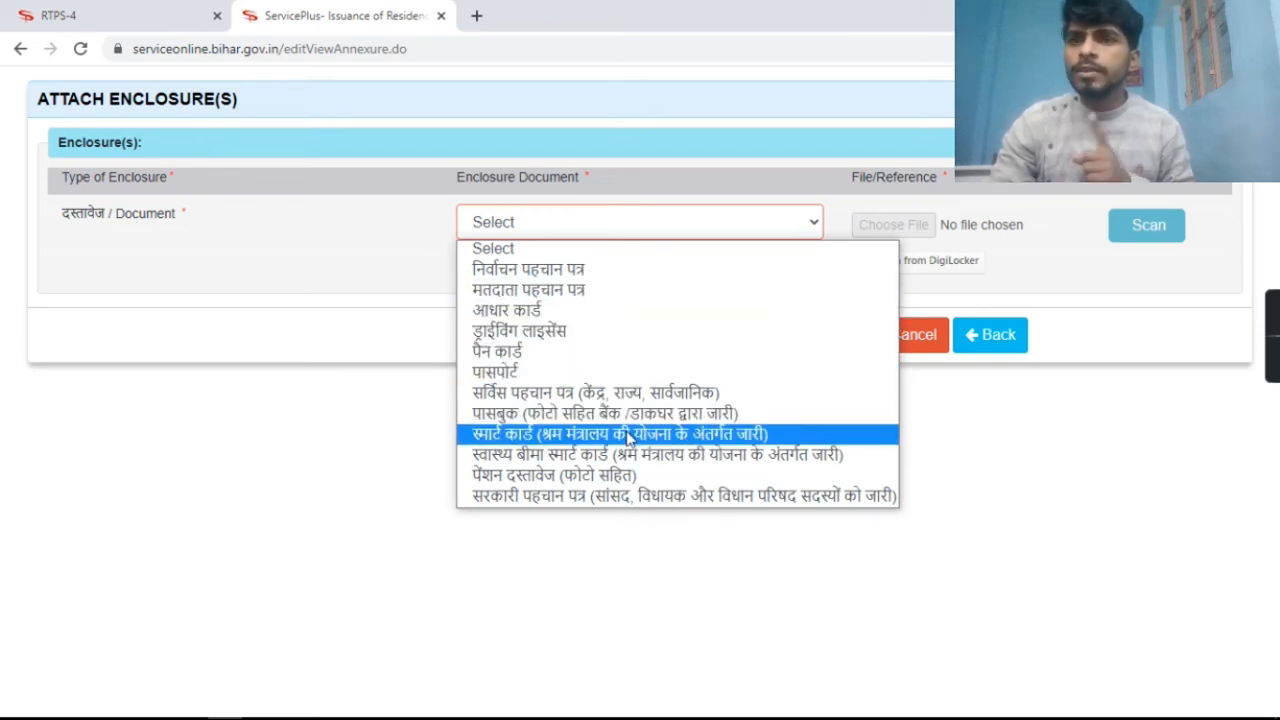
click(708, 313)
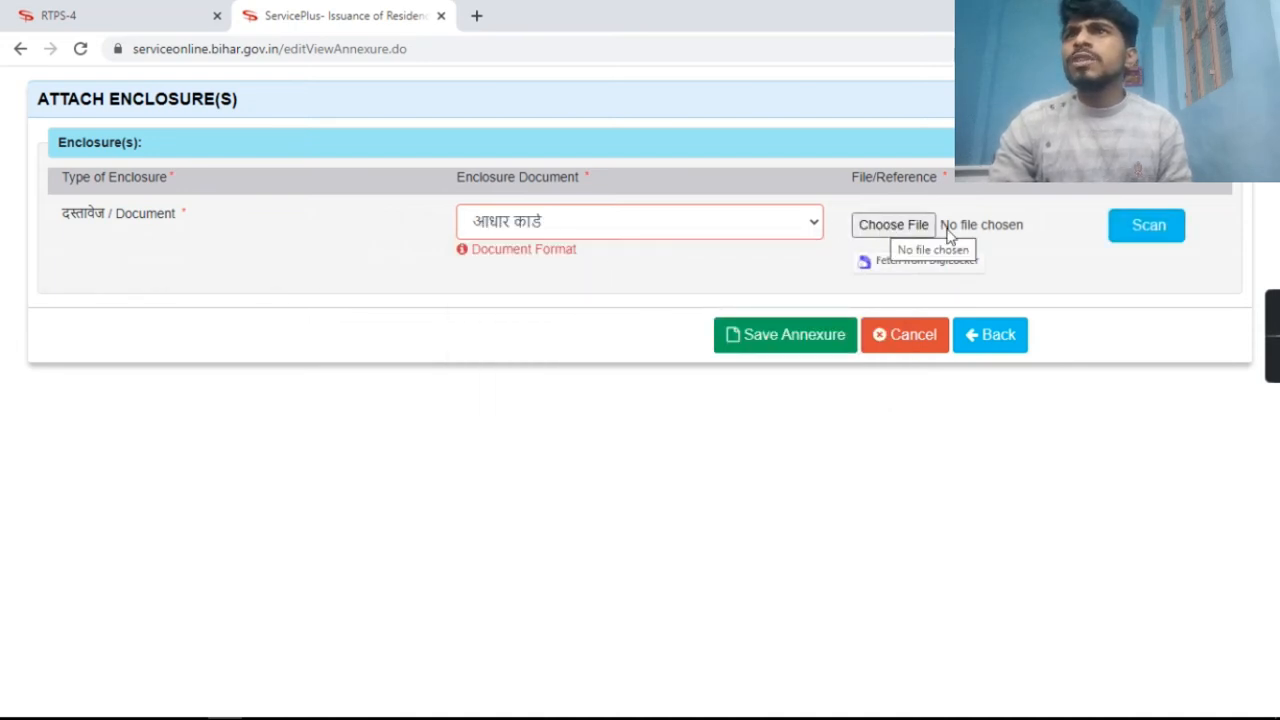
click(910, 235)
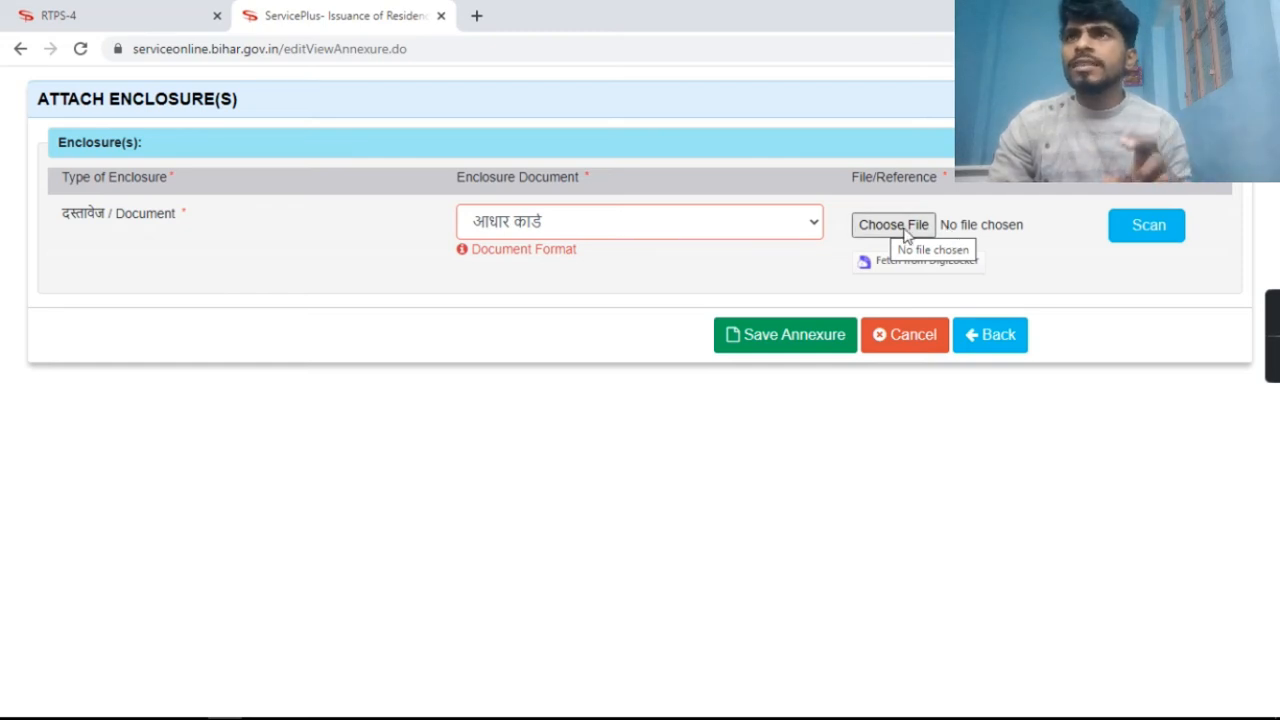
click(905, 231)
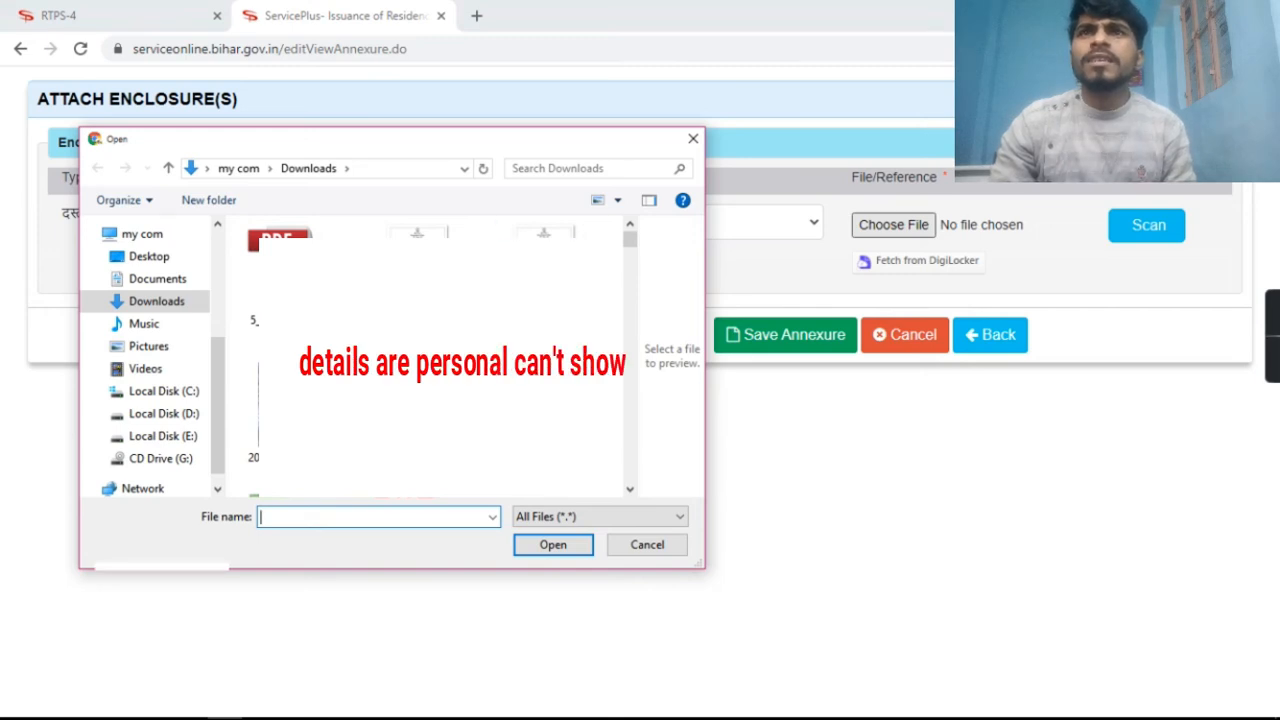
Upload 100747012.pdf from Downloads as the आधार कार्ड enclosure and save the annexure.
click(420, 405)
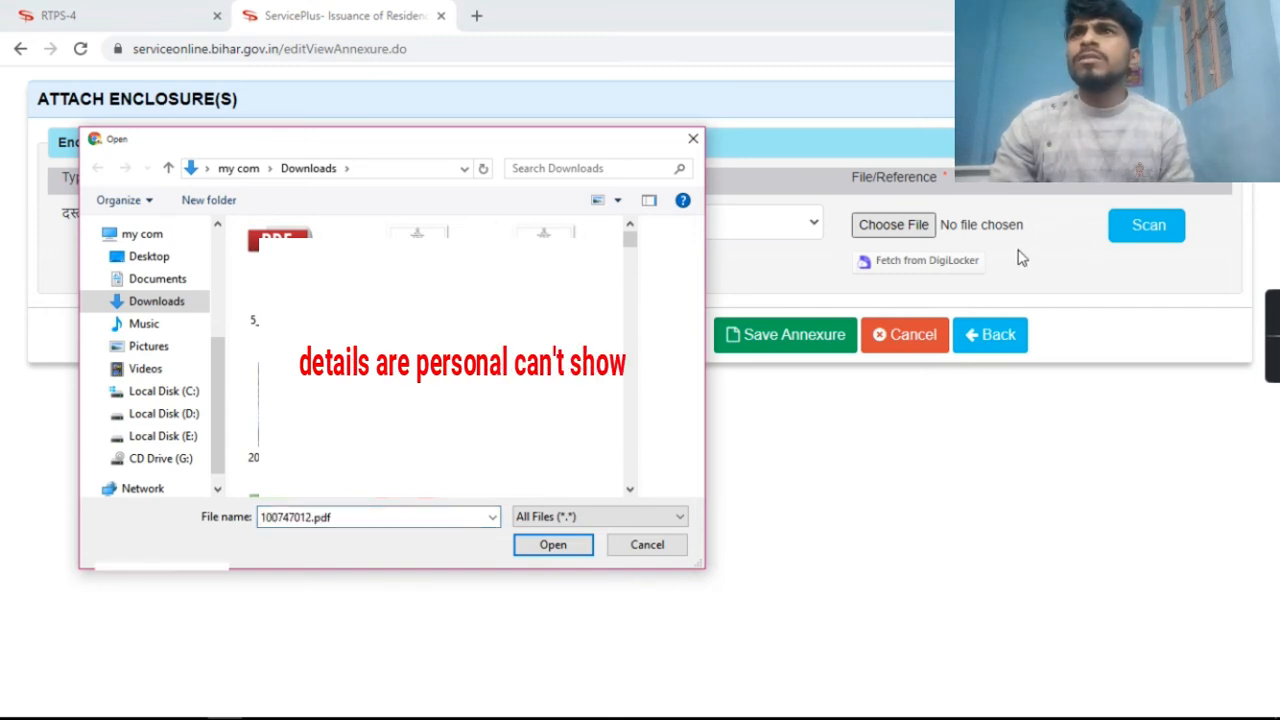
click(522, 549)
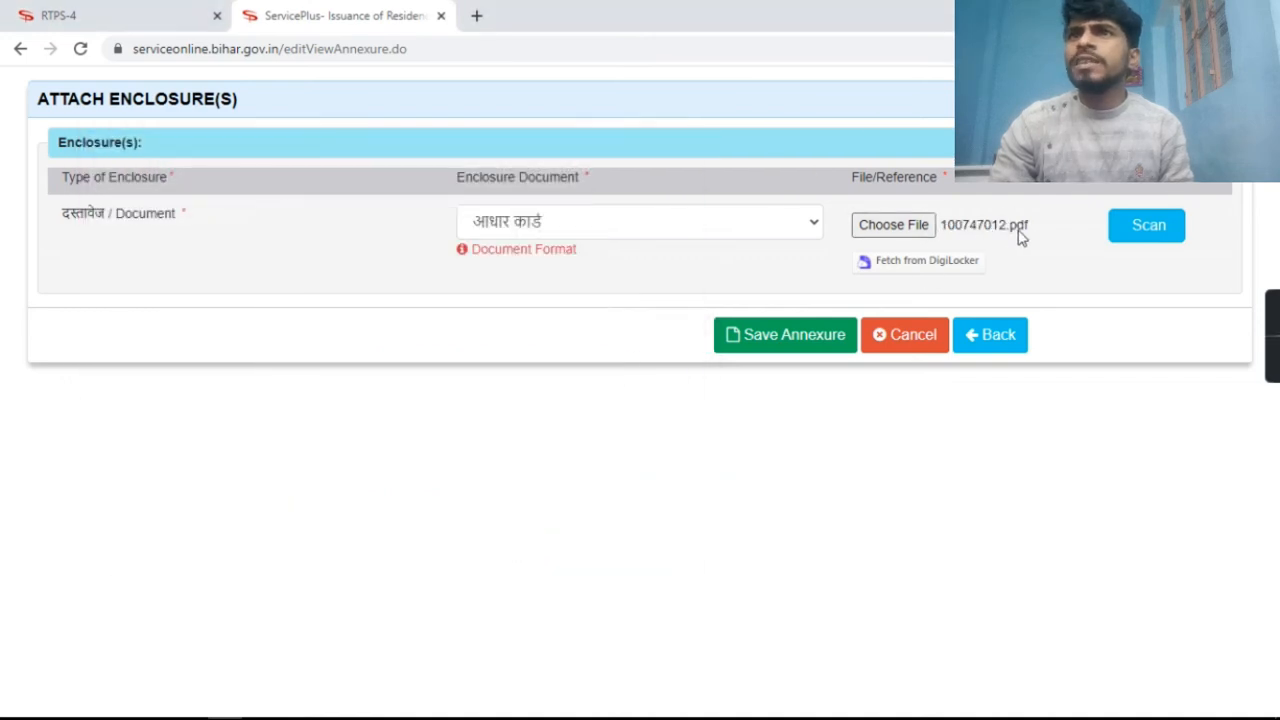
click(800, 342)
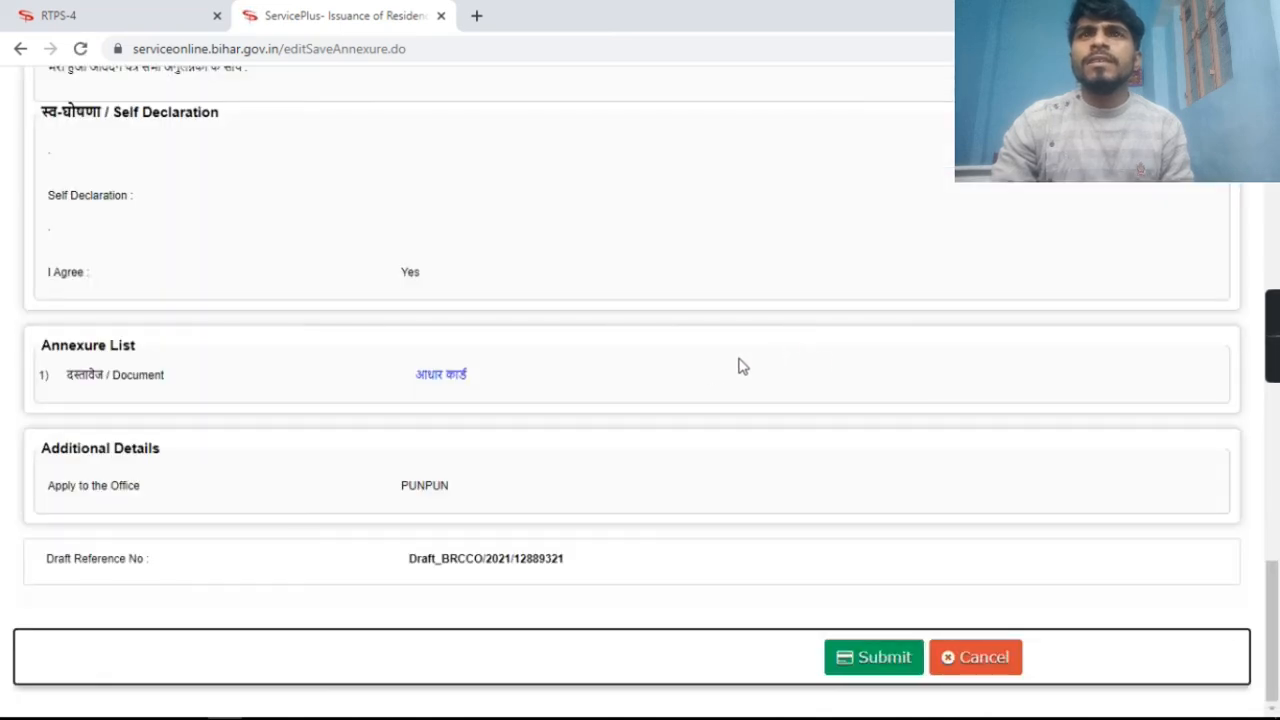
Scroll the preview to confirm आधार कार्ड appears in the Annexure List.
scroll(955, 379, up, 20)
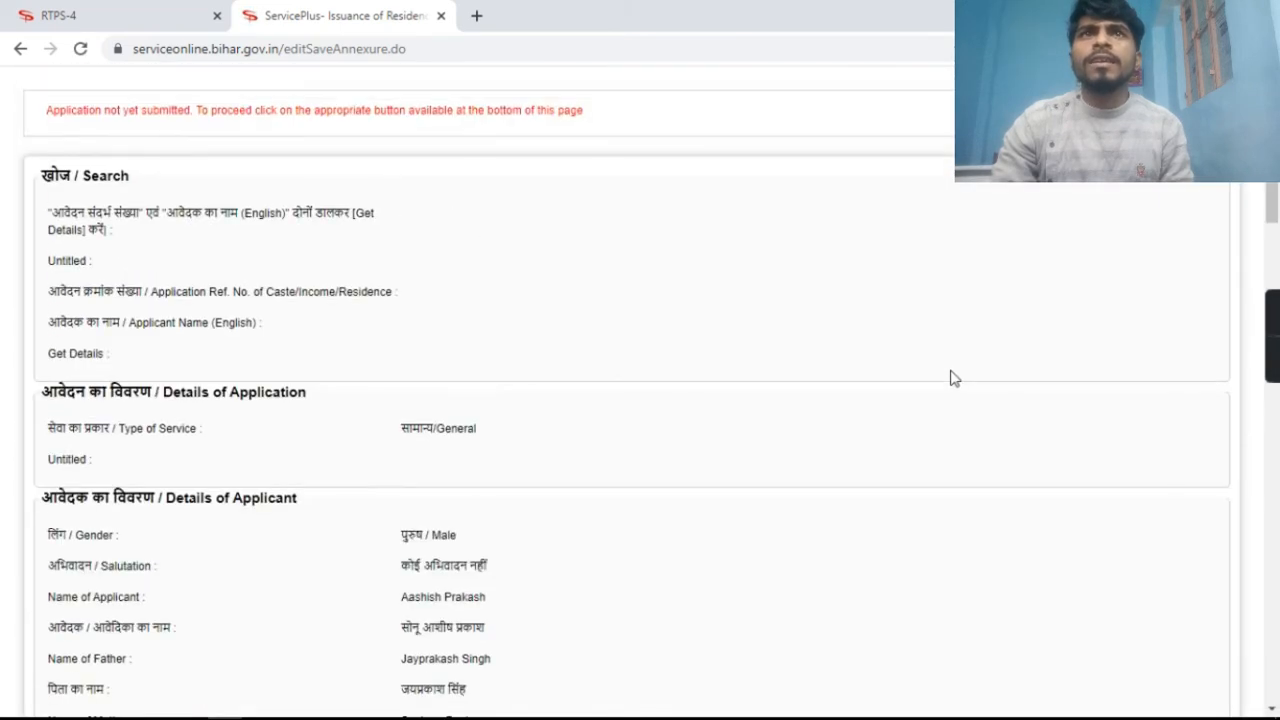
scroll(950, 367, down, 20)
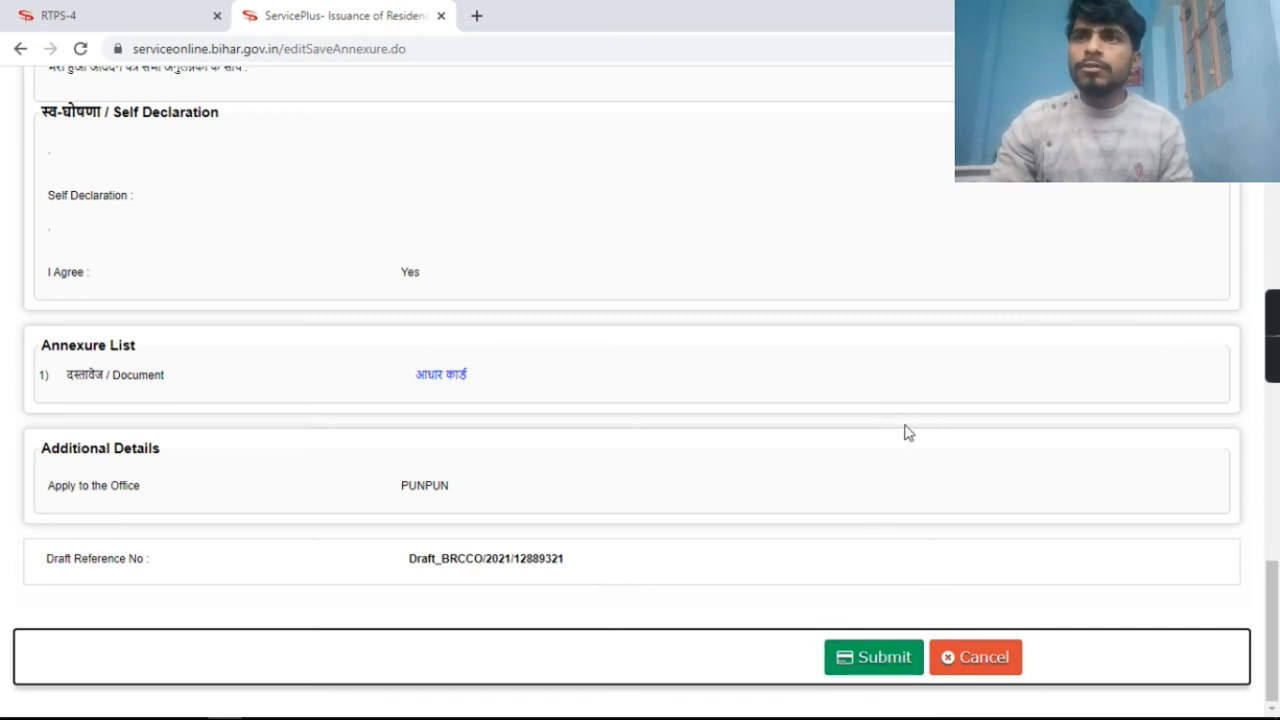
Submit the application and scroll the acknowledgement down to the Residence Certificate form.
click(862, 660)
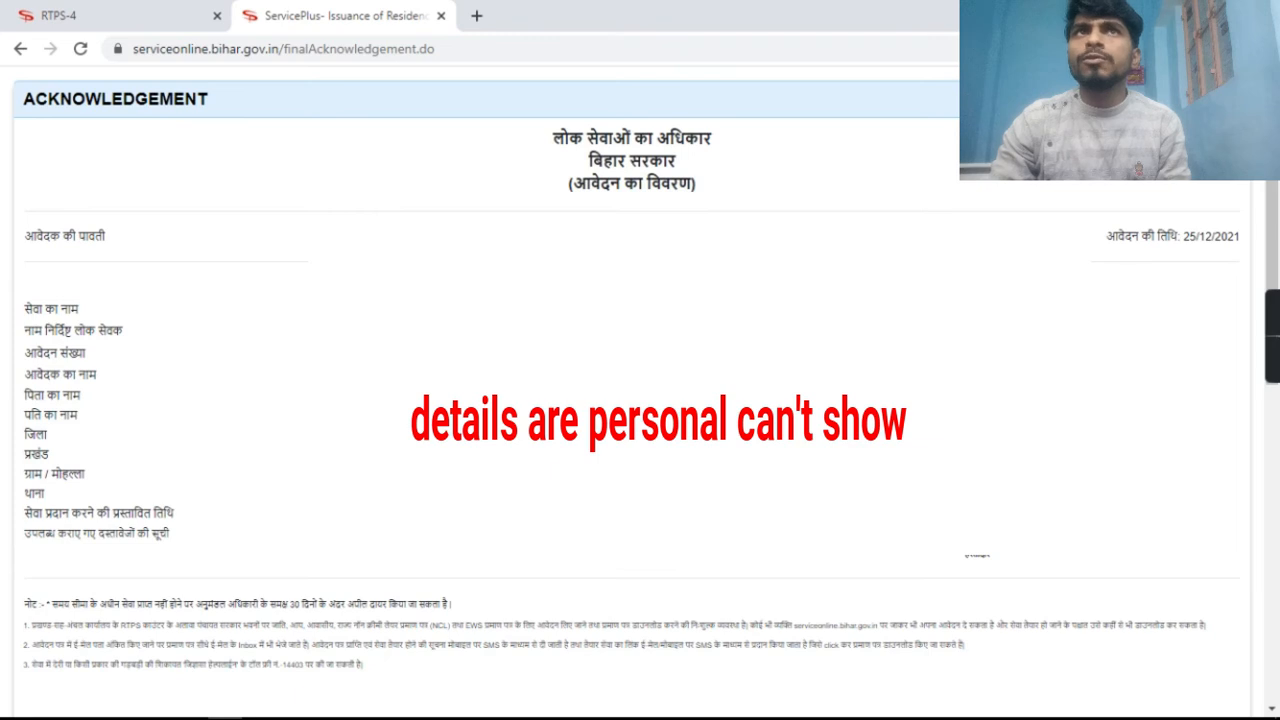
scroll(863, 677, down, 10)
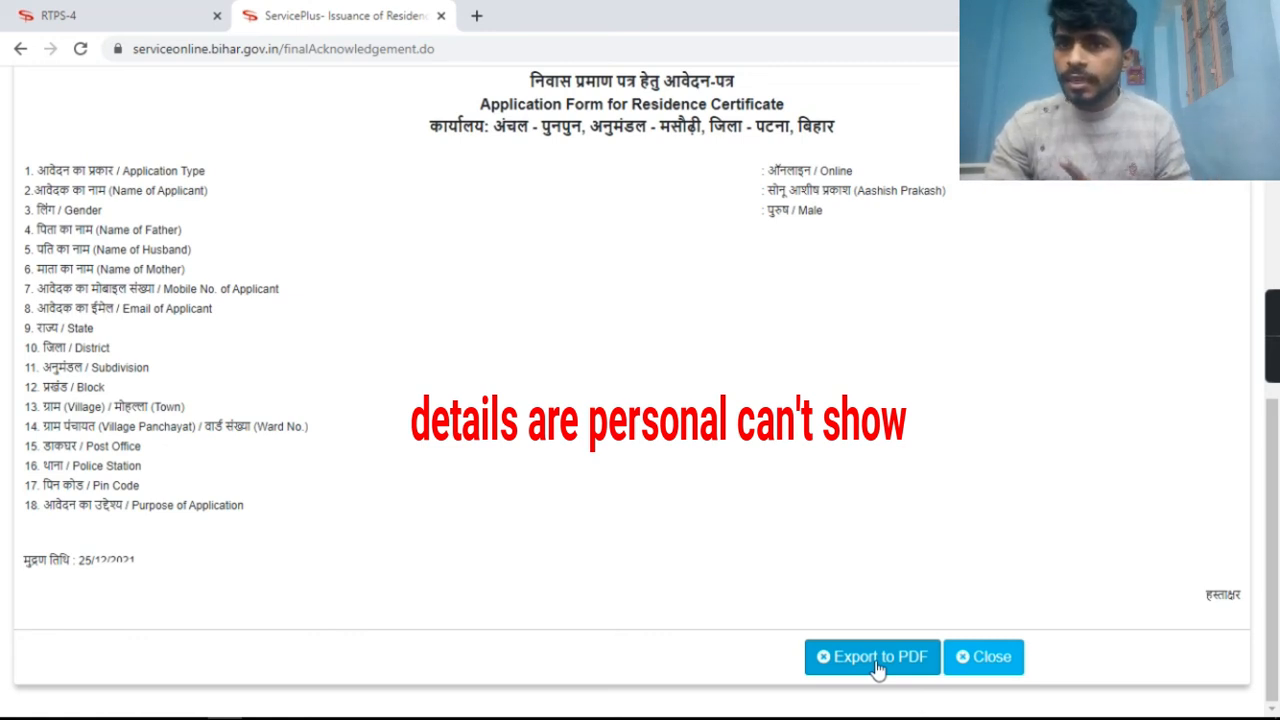
Export the Residence Certificate acknowledgement to PDF, downloading it as a BRCCO file.
click(877, 667)
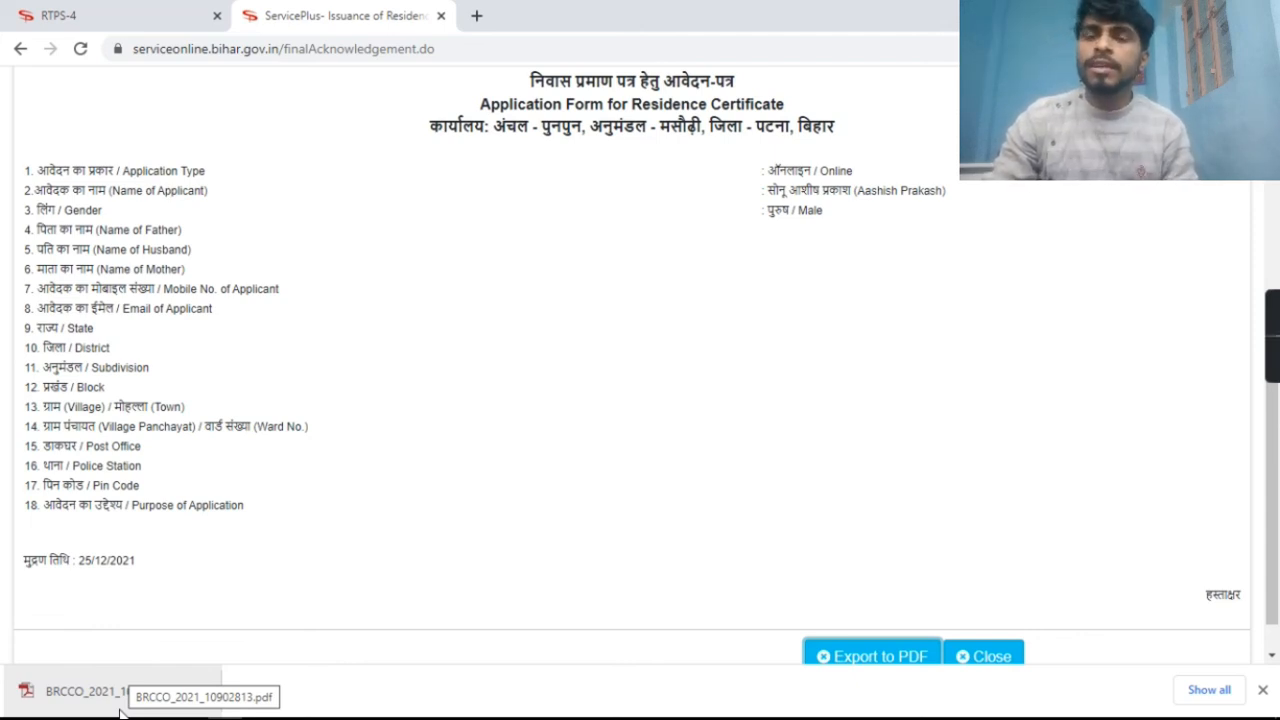
mouse_move(122, 718)
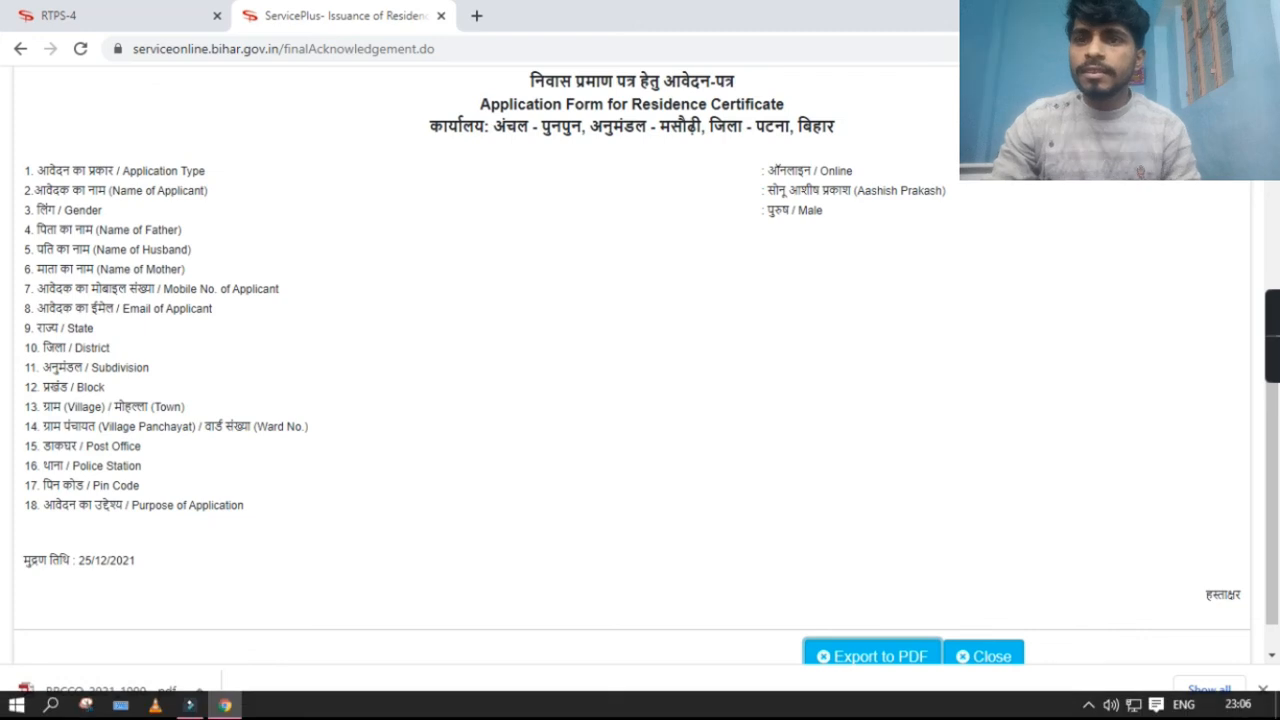